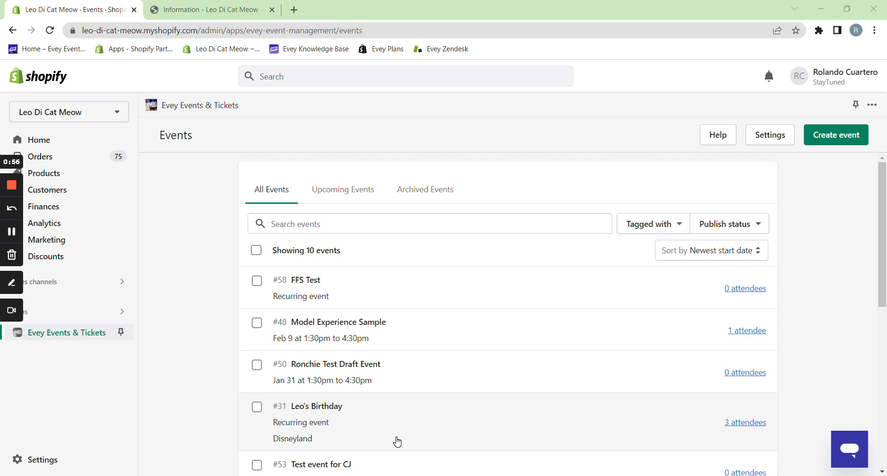
Step: Review the storefront integration settings for collecting ticket info, including the theme integration status, and return to the events list
left_click(771, 135)
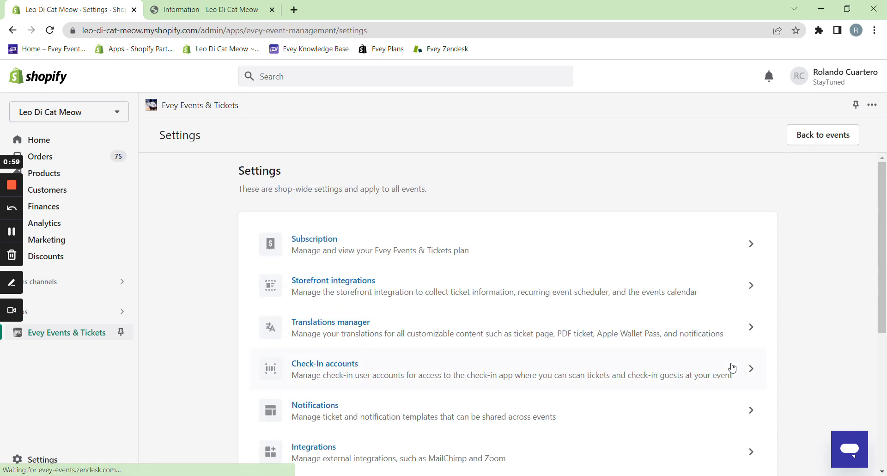
left_click(336, 296)
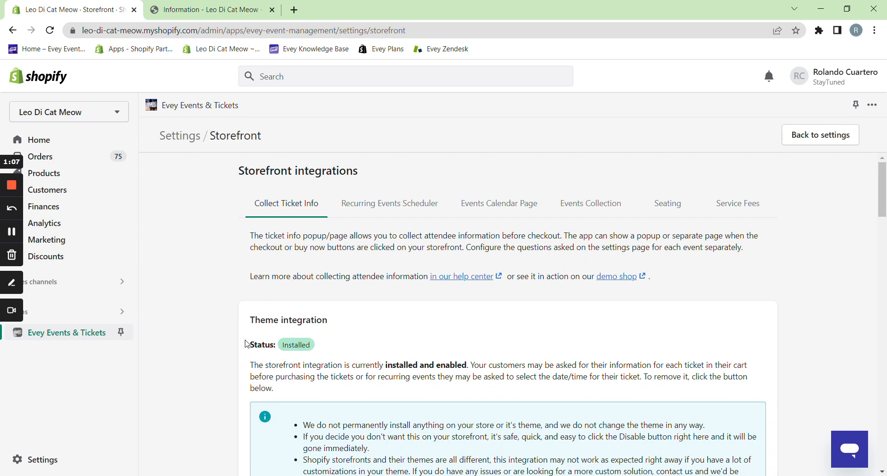
scroll(418, 312, "down", 5)
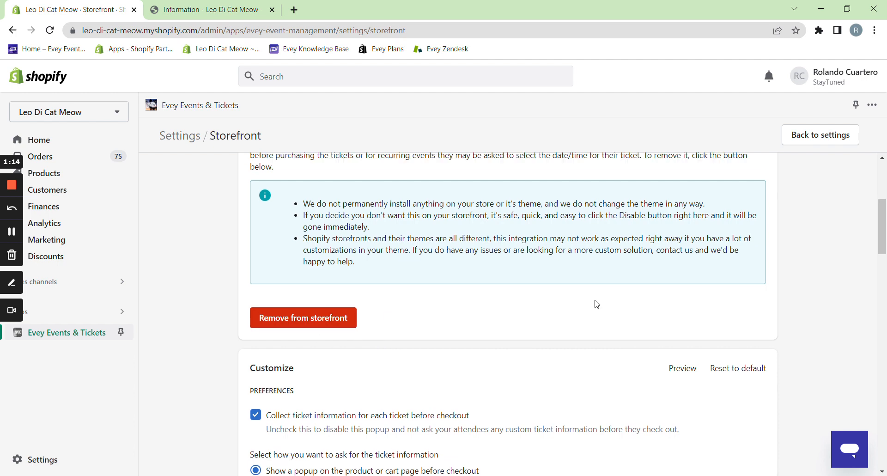
scroll(596, 305, "up", 5)
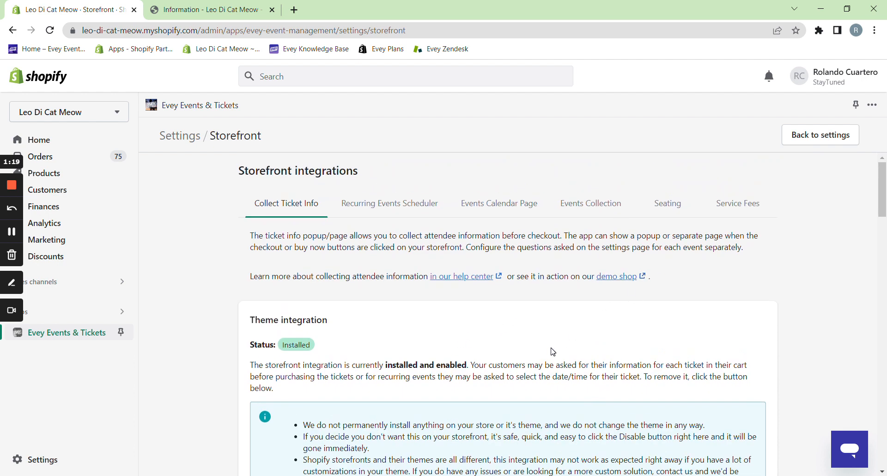
left_click(804, 141)
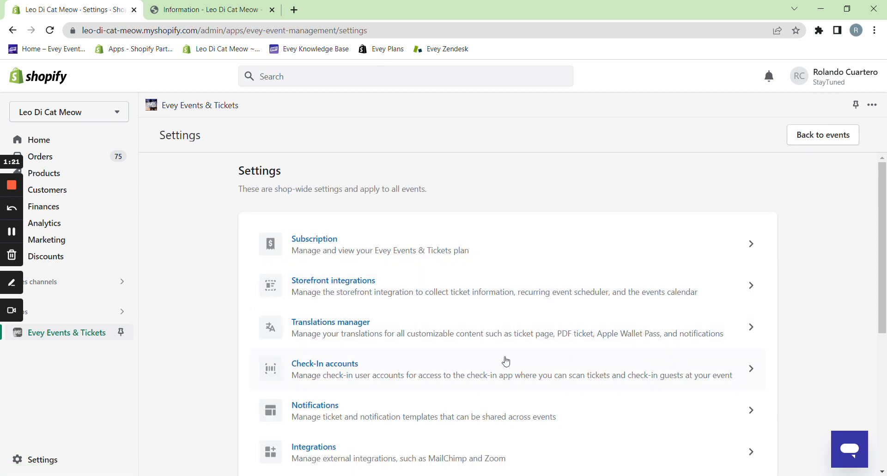
left_click(833, 144)
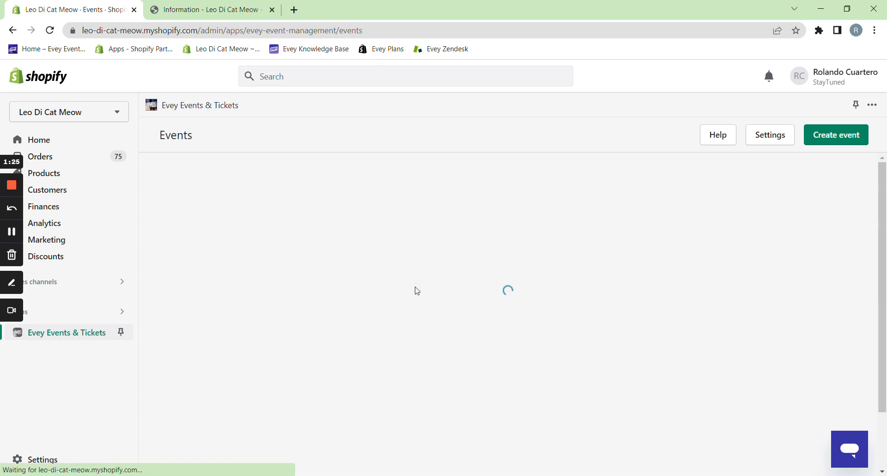
Step: Open the FFS Test event's attendee information settings at its list of attendee information fields
left_click(418, 291)
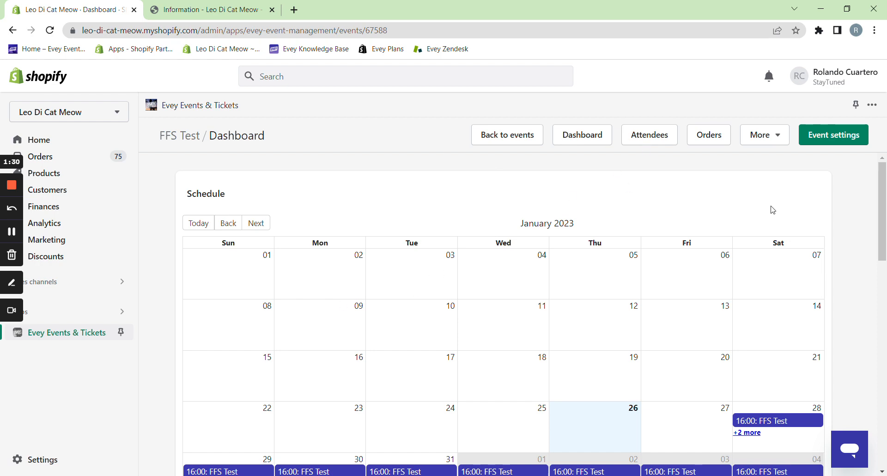
left_click(838, 145)
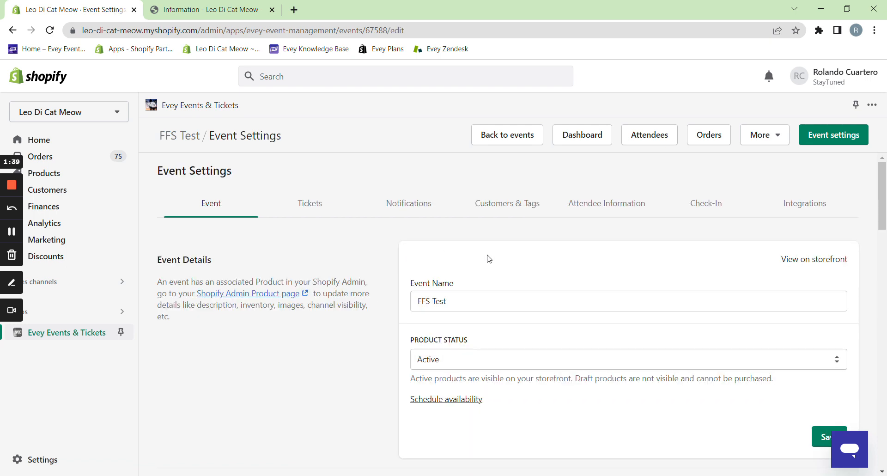
left_click(591, 210)
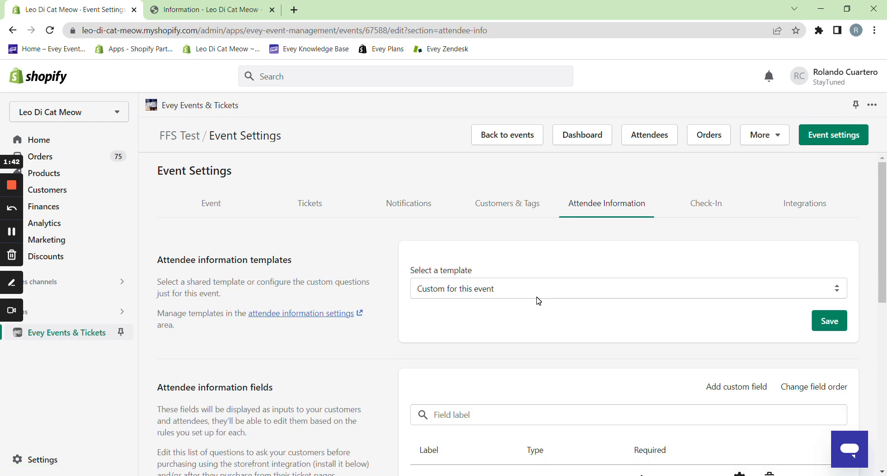
scroll(536, 305, "down", 4)
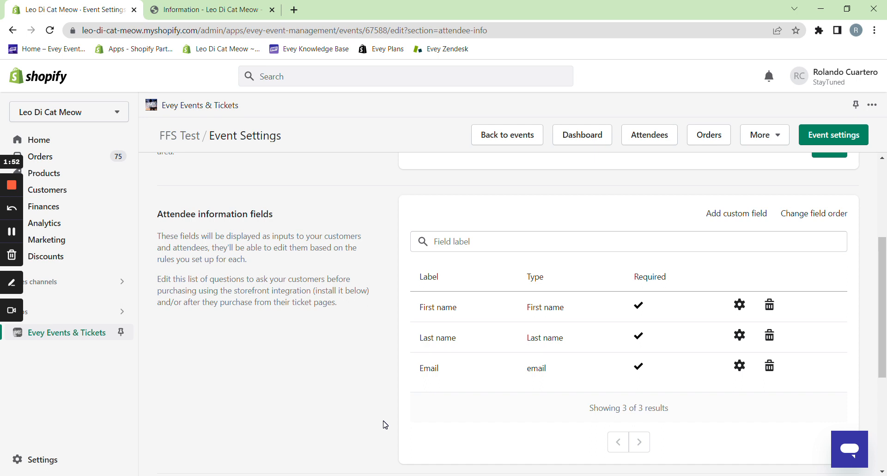
Step: Start a new custom attendee information field and set its type to Choice list
left_click(742, 219)
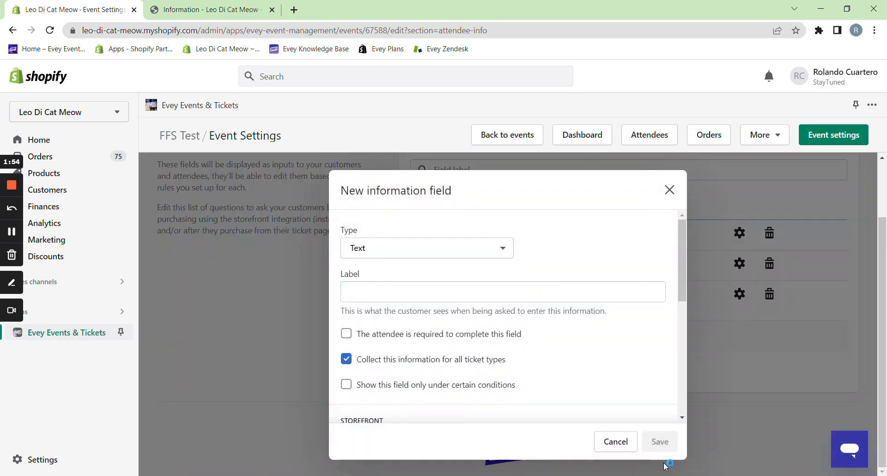
left_click(429, 258)
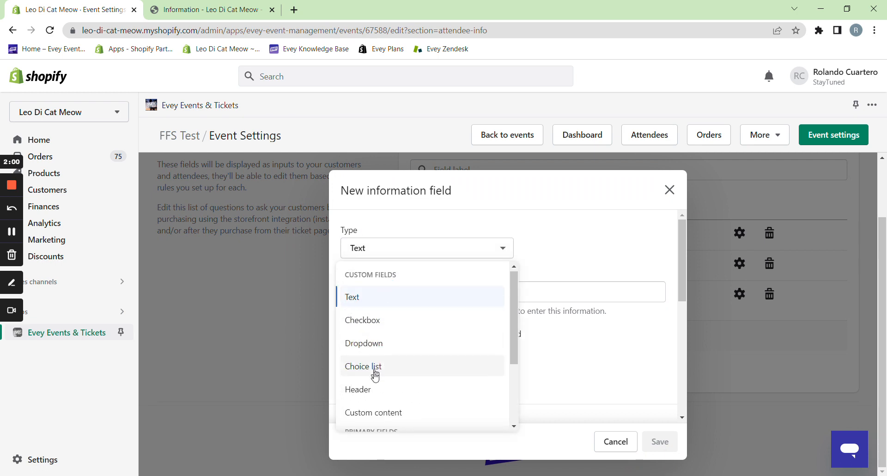
scroll(417, 387, "down", 1)
scroll(417, 388, "down", 2)
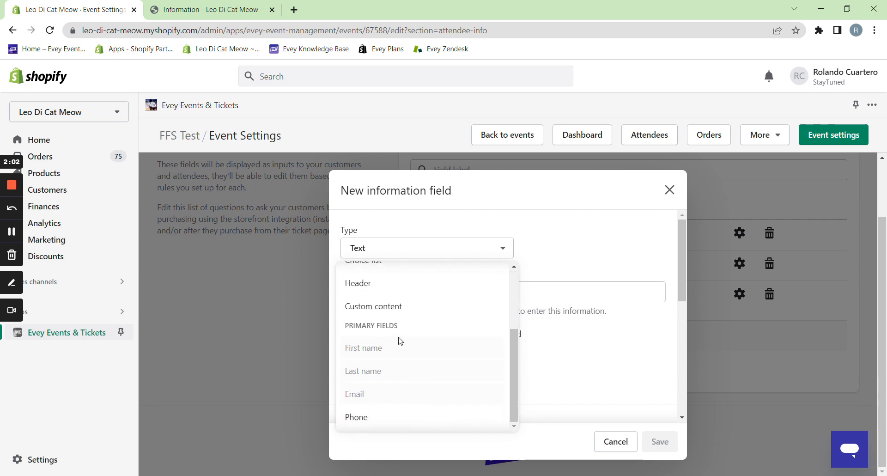
left_click(271, 329)
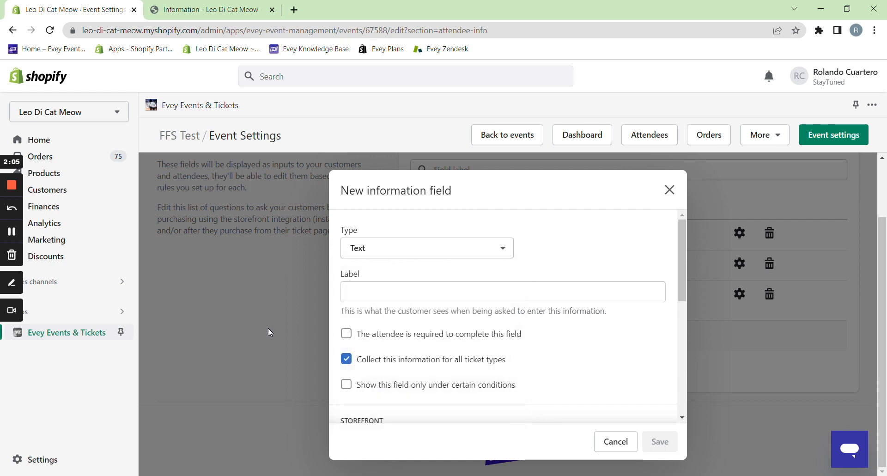
left_click(404, 256)
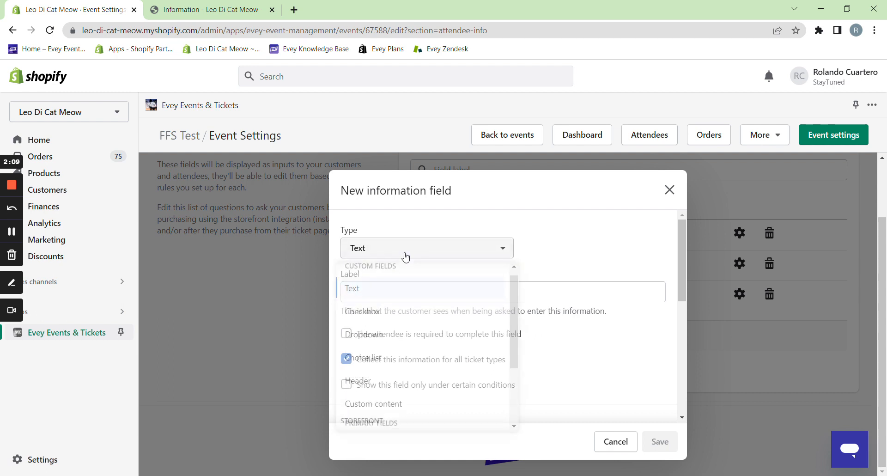
left_click(367, 365)
Step: Label the new choice list field "Are you Diabetic?"
left_click(503, 292)
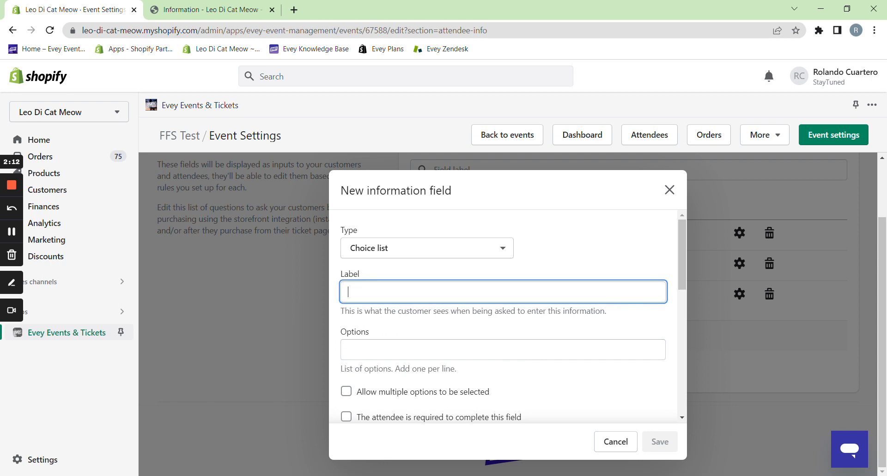
type("Are you")
key("BackSpace")
key("BackSpace")
key("BackSpace")
key("BackSpace")
type("you")
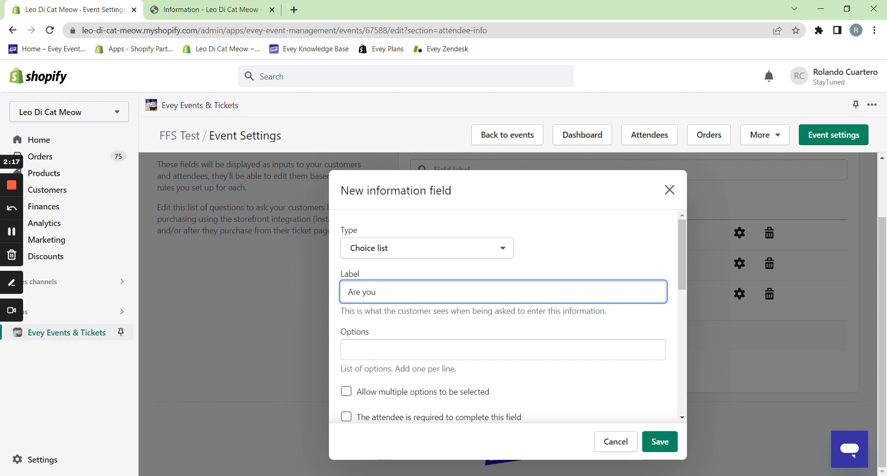
type(" Diabetic?")
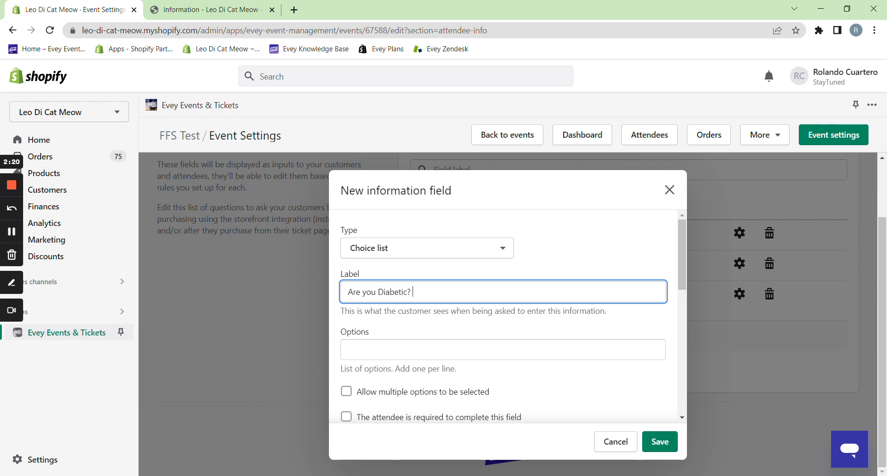
Step: Enter Yes and No as the options of the "Are you Diabetic?" field, one per line
left_click(437, 349)
type("Yes")
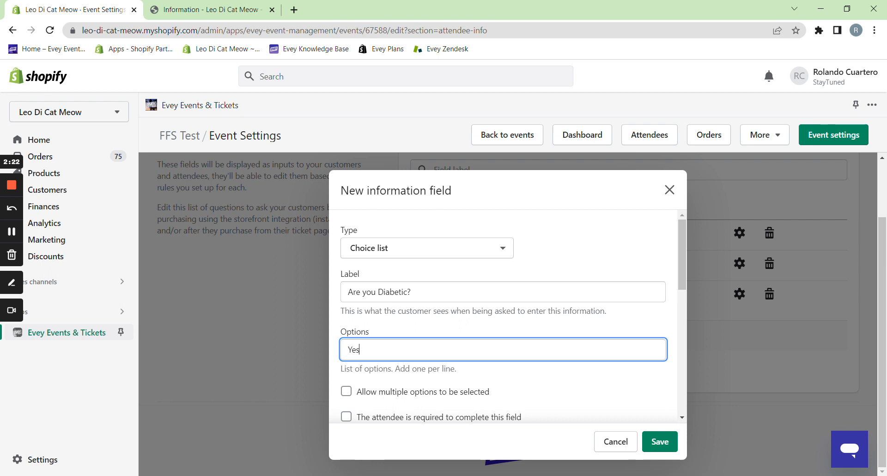
key("Return")
type("No")
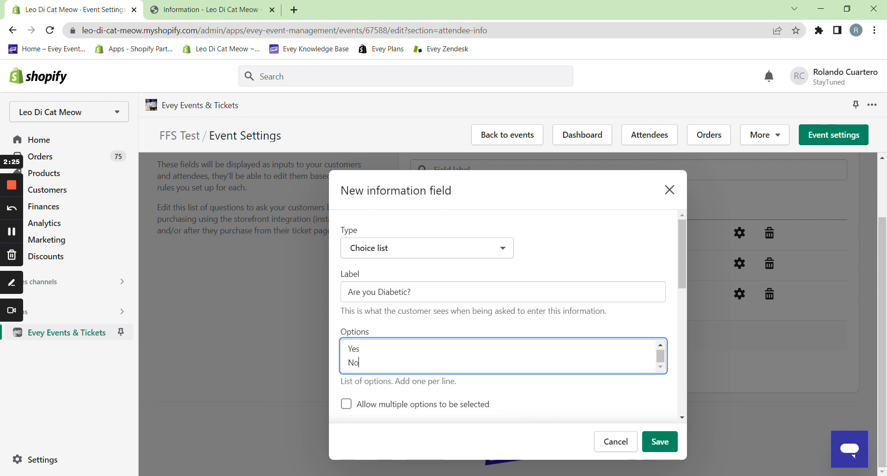
Step: Require attendees to complete the "Are you Diabetic?" field and review its storefront, ticket page and check-in app settings
scroll(393, 363, "down", 1)
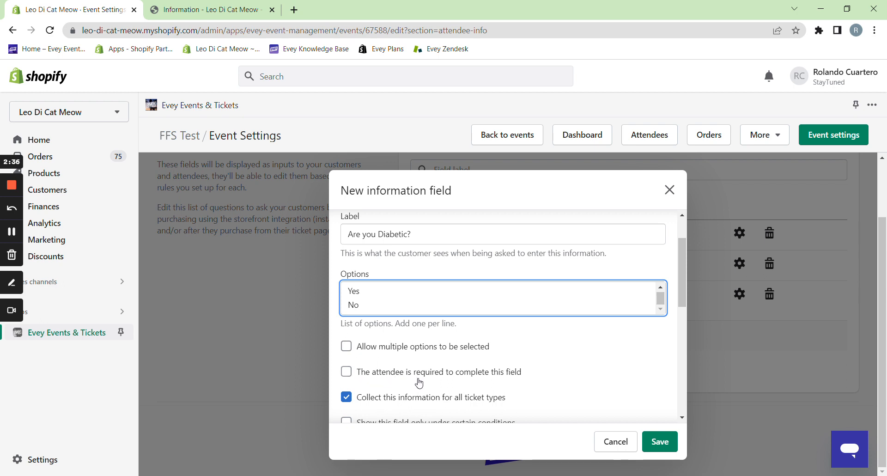
left_click(354, 376)
scroll(545, 340, "down", 5)
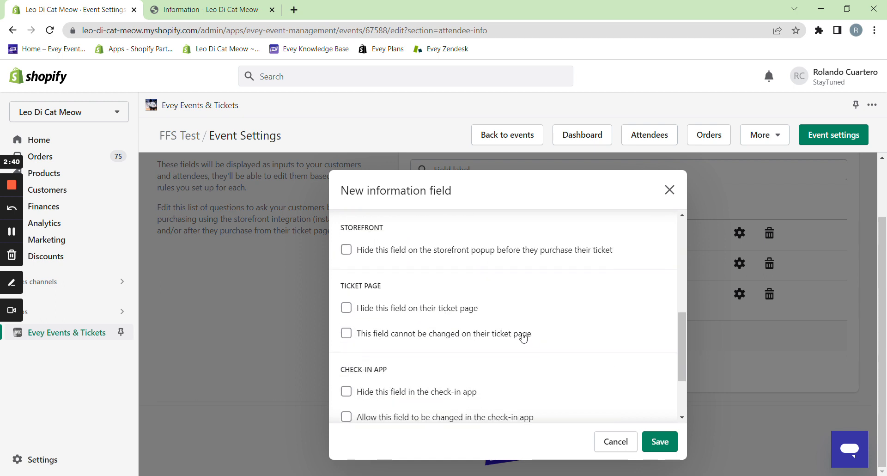
scroll(513, 335, "down", 2)
scroll(503, 339, "up", 5)
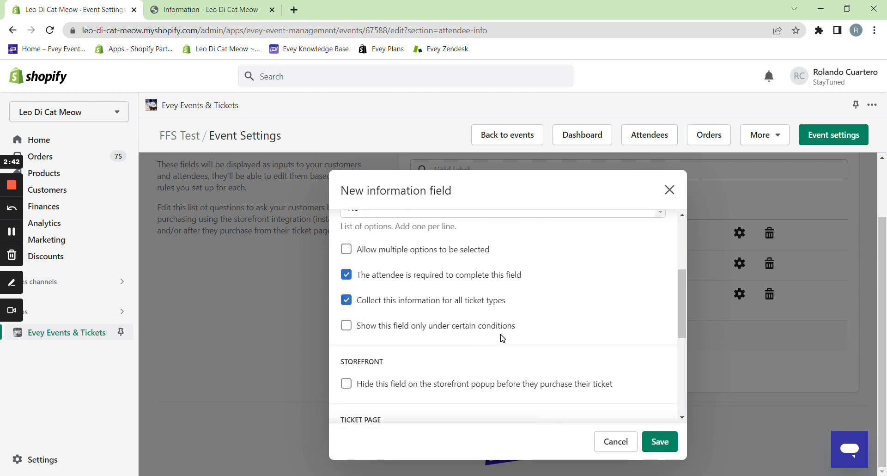
scroll(502, 347, "up", 1)
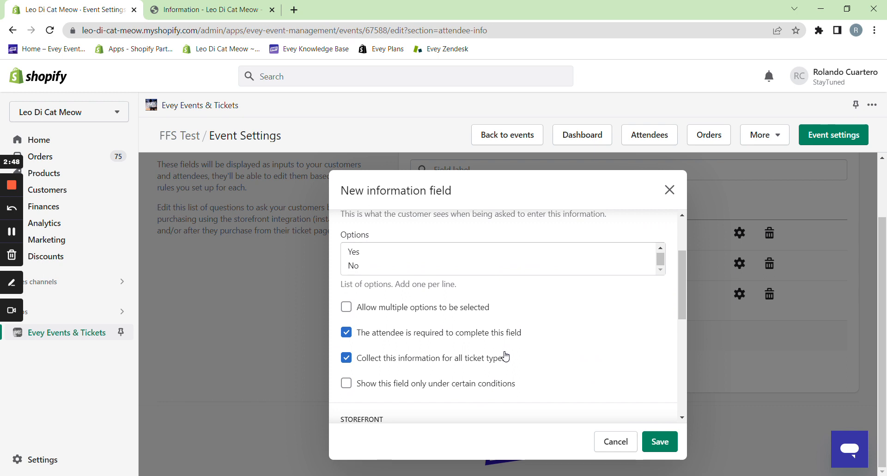
Step: Try limiting the field to selected ticket types, then restore collection for all ticket types
left_click(349, 364)
left_click(420, 392)
scroll(439, 402, "down", 1)
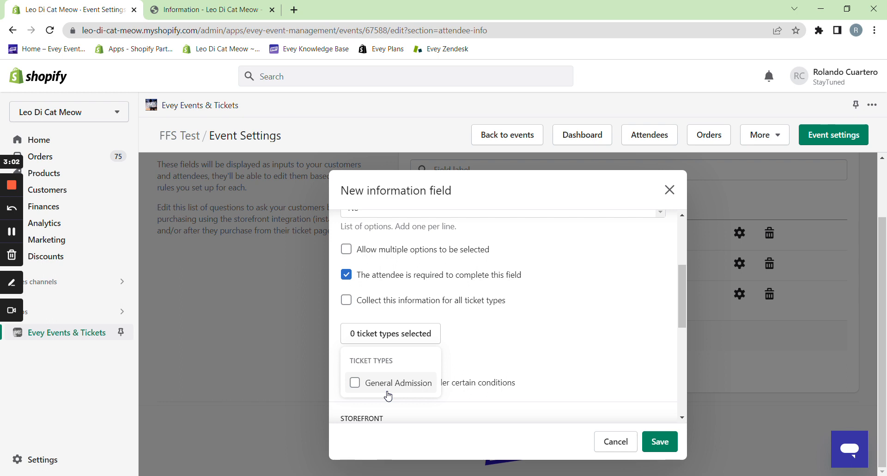
left_click(536, 348)
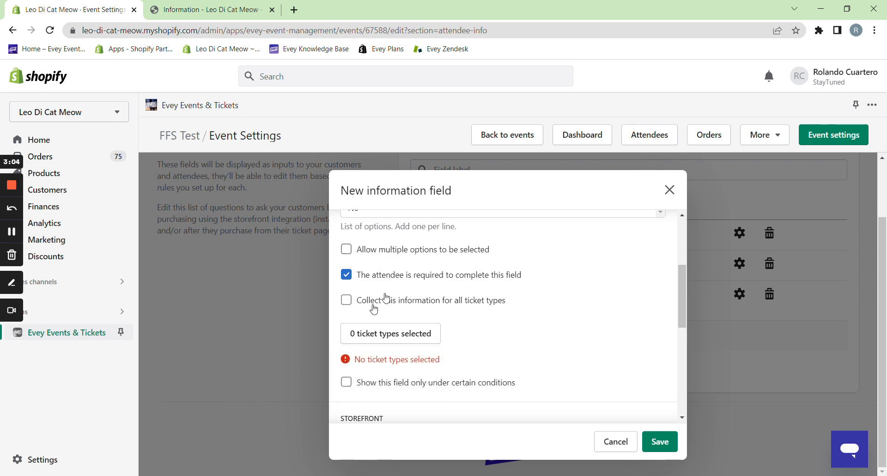
left_click(347, 302)
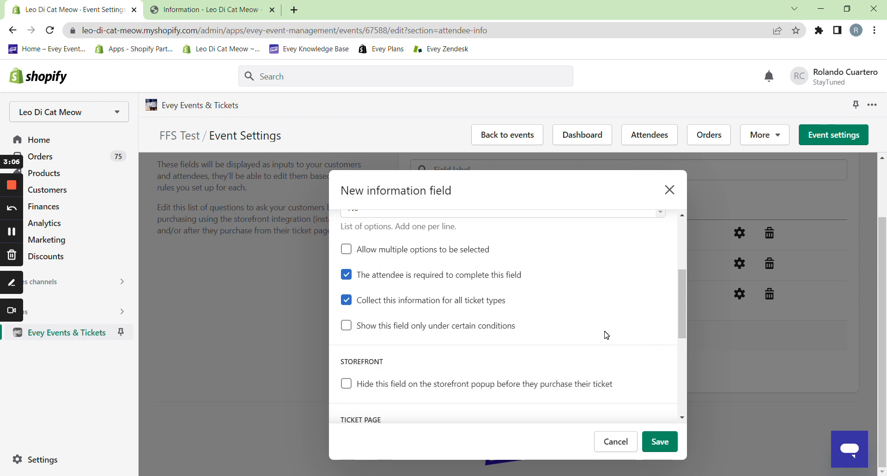
Step: Save the "Are you Diabetic?" information field and review the event's attendee information fields
scroll(601, 335, "down", 3)
scroll(587, 339, "down", 3)
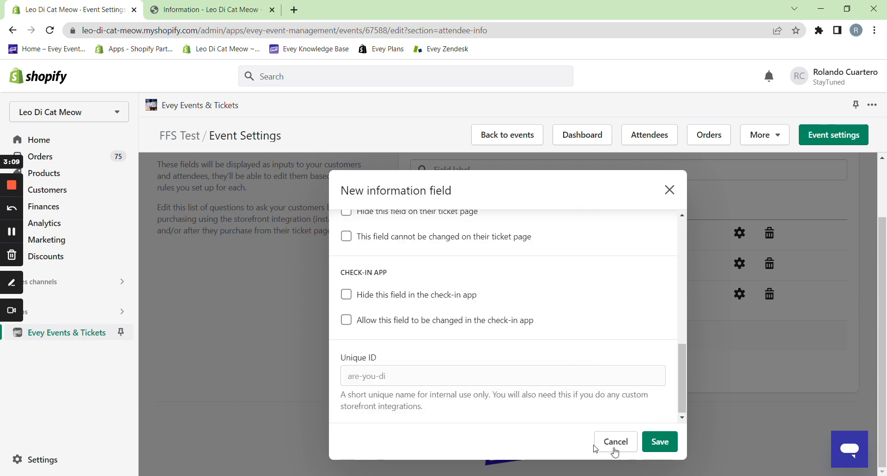
left_click(660, 441)
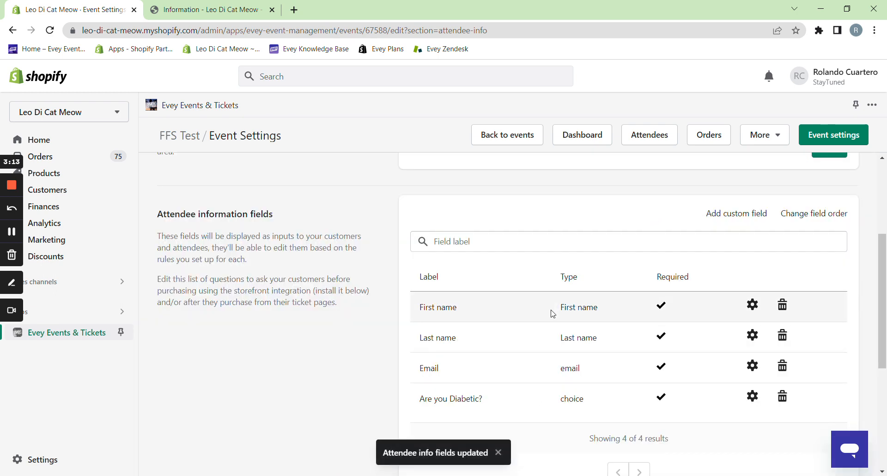
scroll(550, 315, "down", 3)
scroll(643, 318, "up", 3)
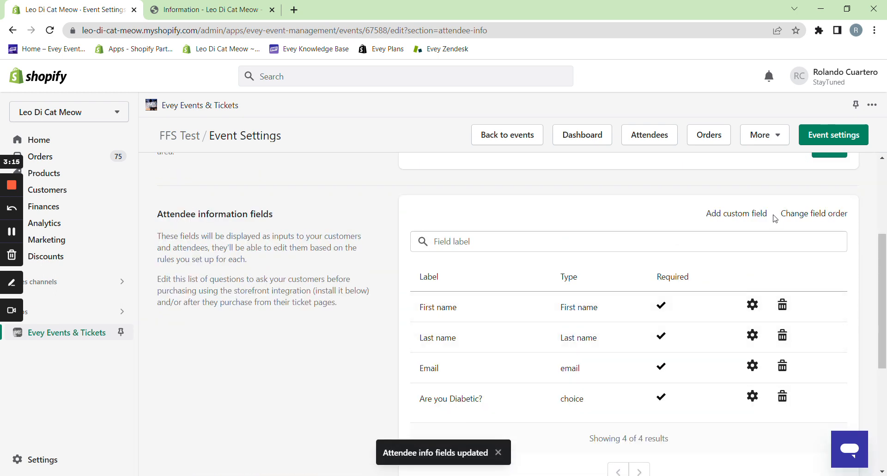
Step: Add a custom choice list field labelled "Do you have high blood pressure?" to the attendee information fields
left_click(748, 215)
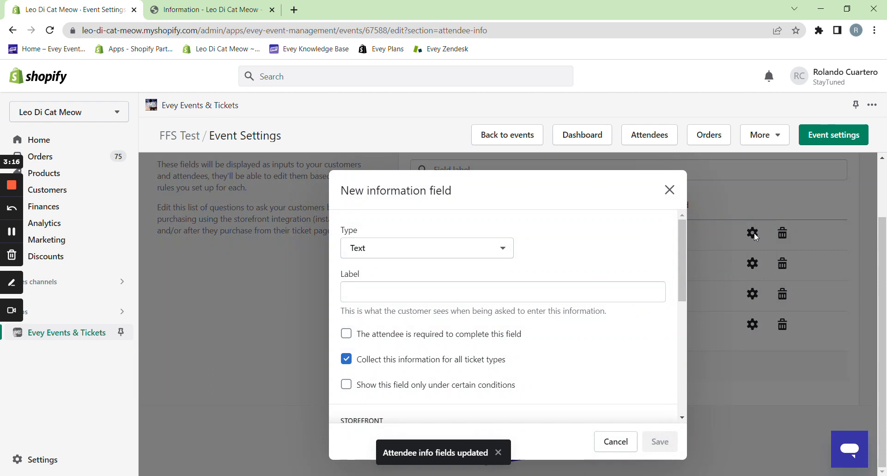
left_click(424, 258)
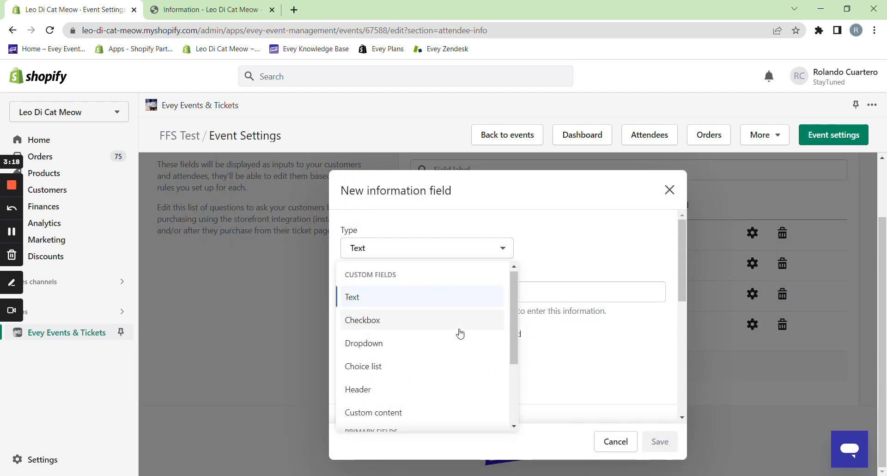
scroll(430, 334, "down", 1)
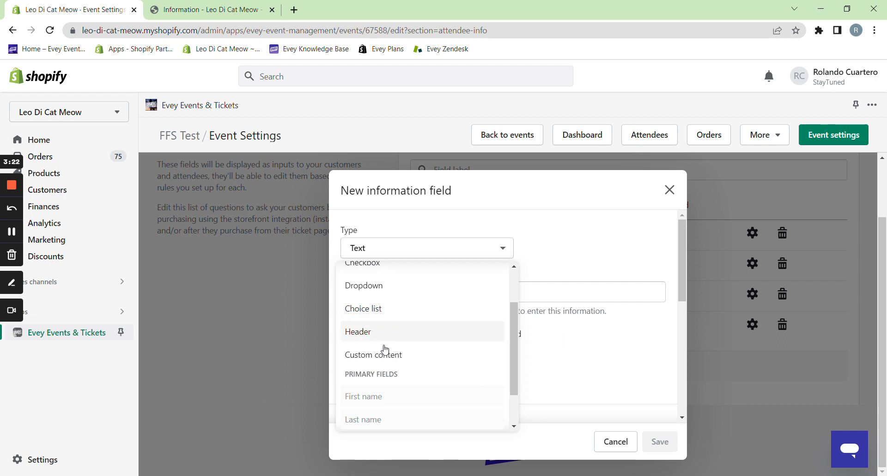
left_click(400, 315)
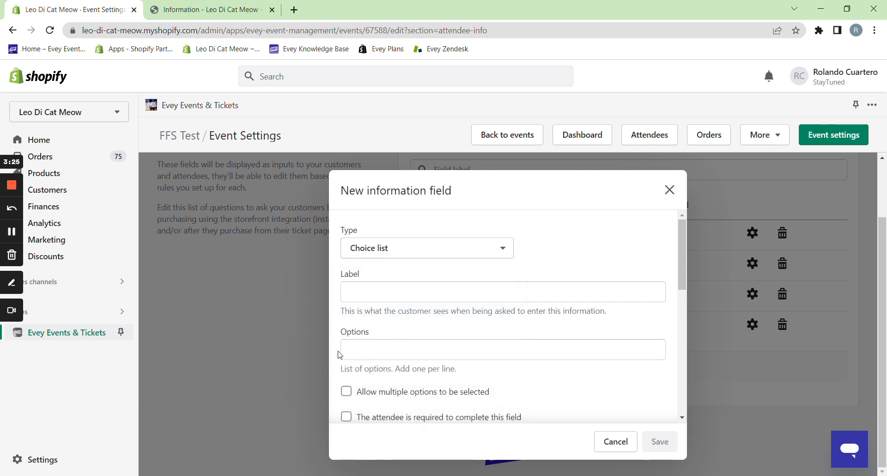
left_click(375, 294)
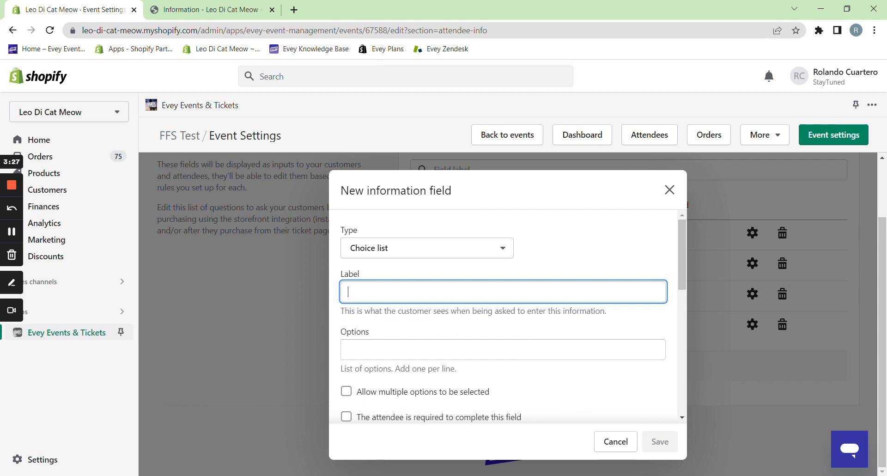
type("Do you have high")
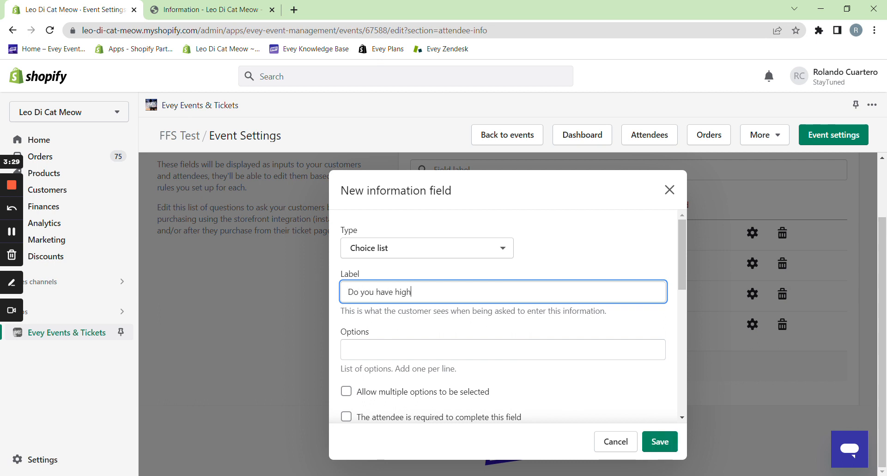
type(" blood")
type("pressure?")
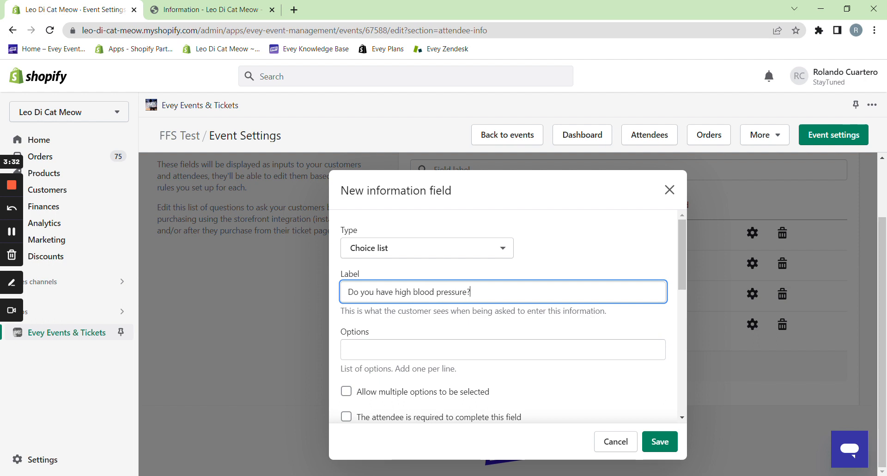
Step: Enter Yes and No as the options of the "Do you have high blood pressure?" field, one per line
left_click(348, 350)
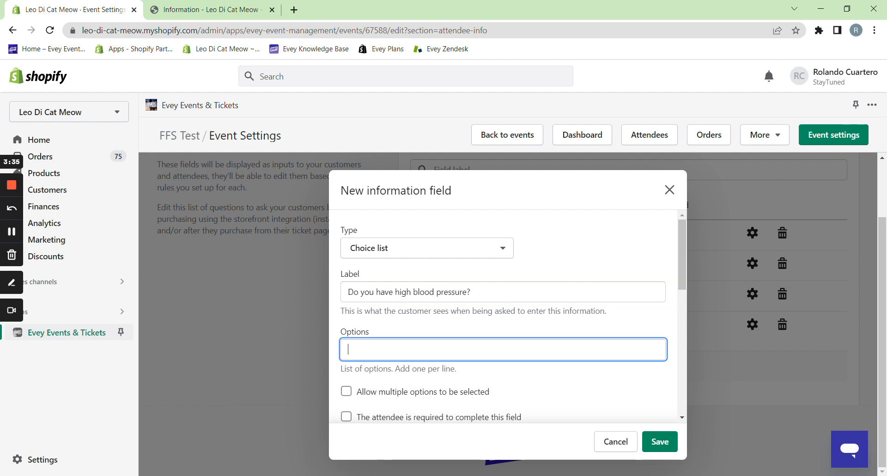
type("Yes")
key("Return")
type("No")
Step: Require attendees to complete the "Do you have high blood pressure?" field and save it
scroll(504, 314, "down", 2)
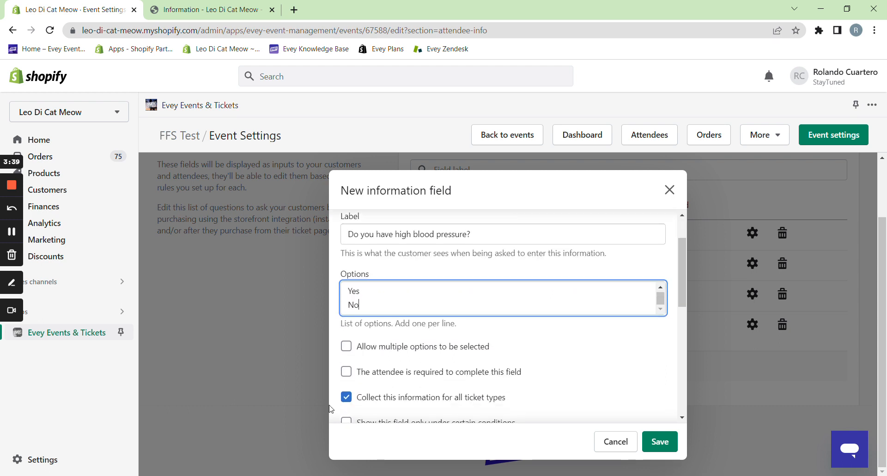
left_click(346, 372)
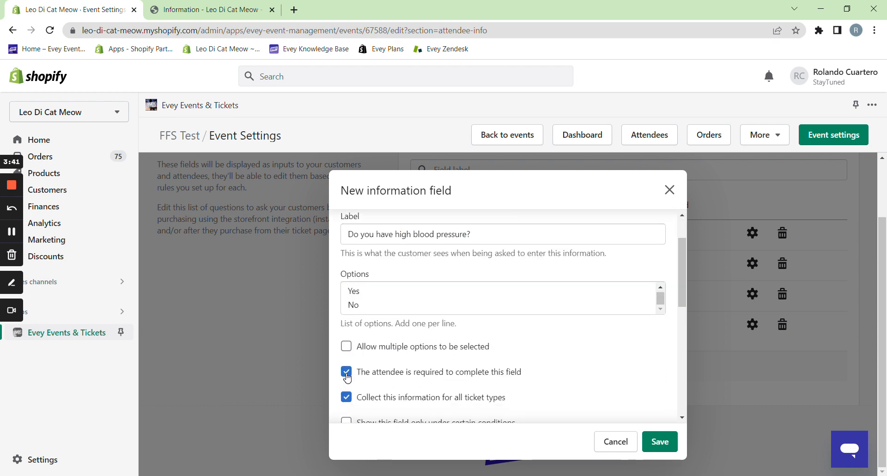
scroll(581, 366, "down", 2)
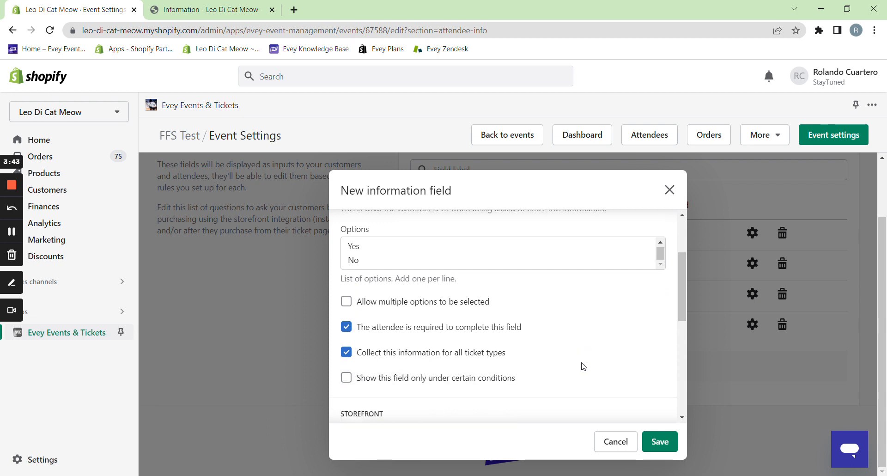
left_click(660, 454)
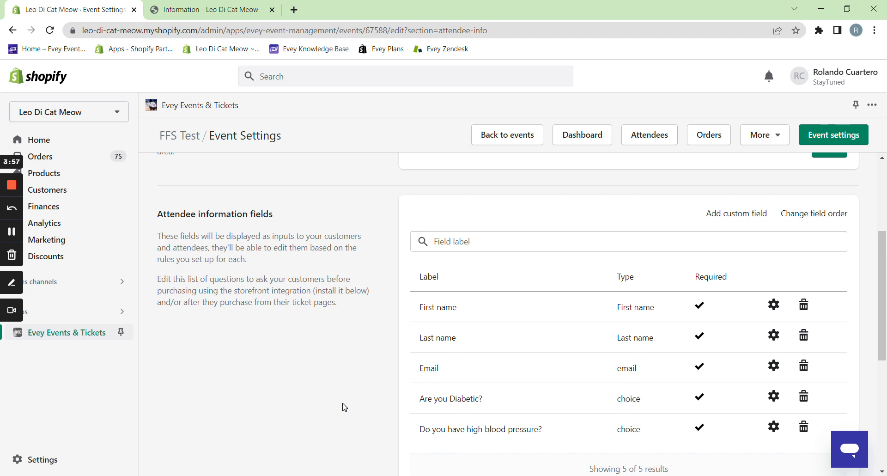
Step: Close the old storefront checkout page and view the FFS Test event's product page in the online store
left_click(272, 10)
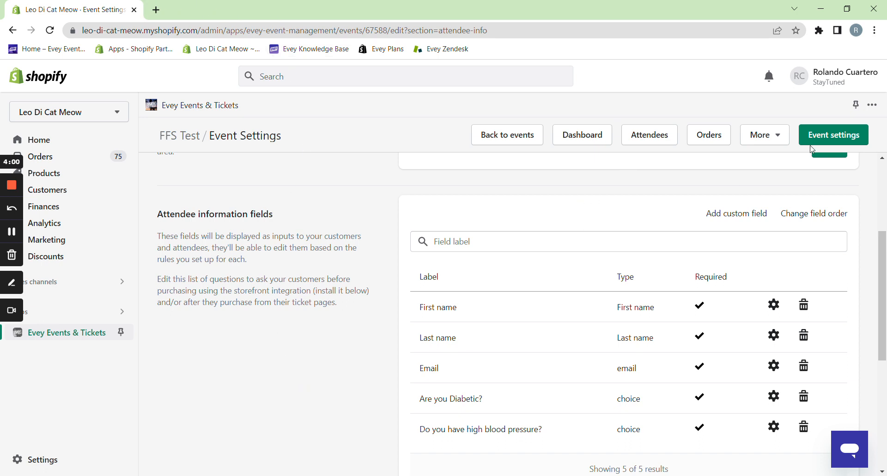
left_click(770, 141)
left_click(740, 169)
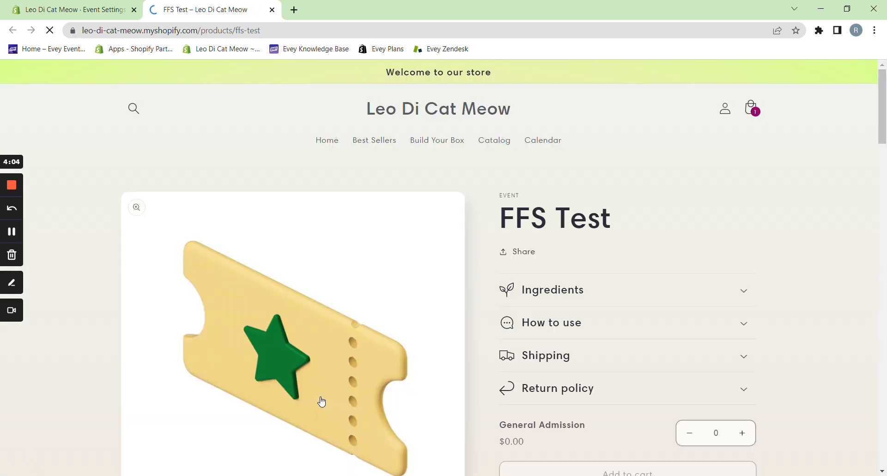
Step: Choose the January 30, 2023 slot at 5 PM - 6 PM and add one General Admission ticket to the cart
scroll(671, 294, "down", 3)
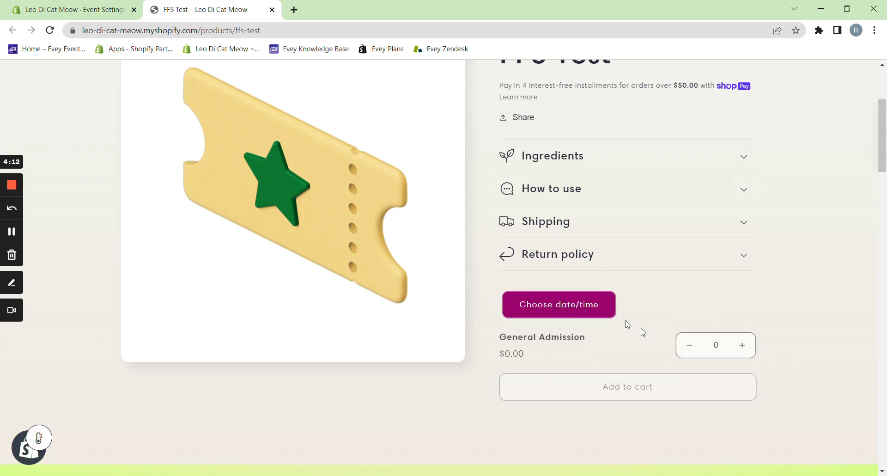
left_click(582, 316)
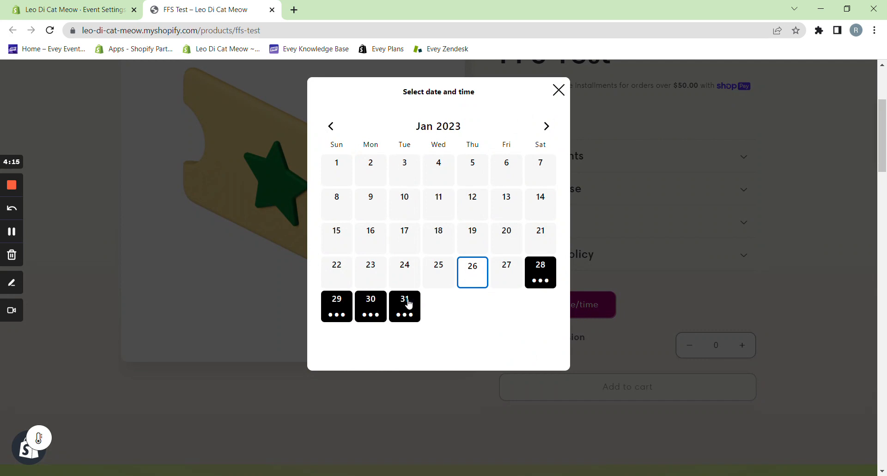
left_click(384, 314)
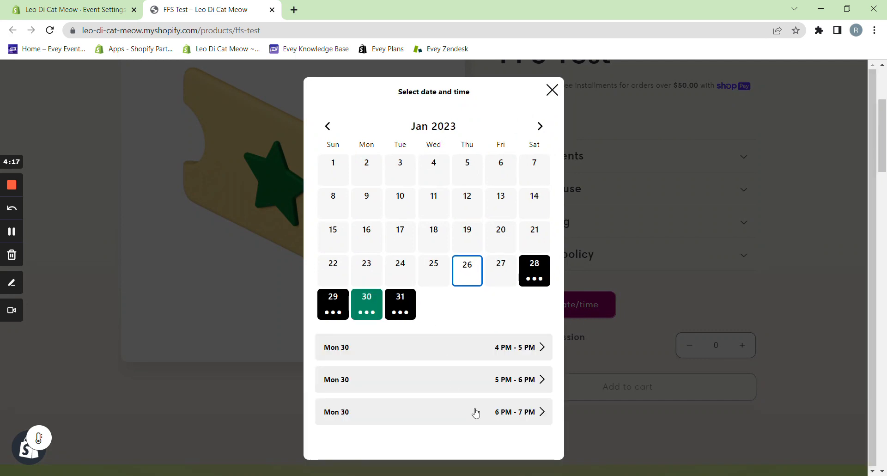
left_click(474, 386)
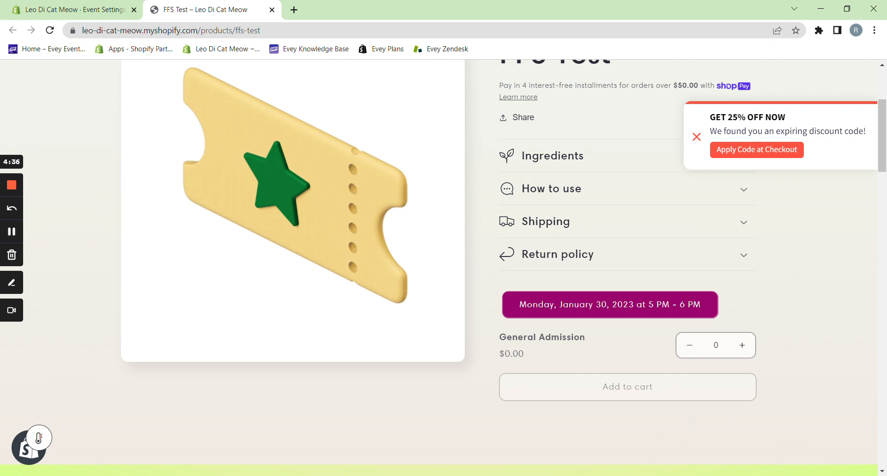
left_click(743, 347)
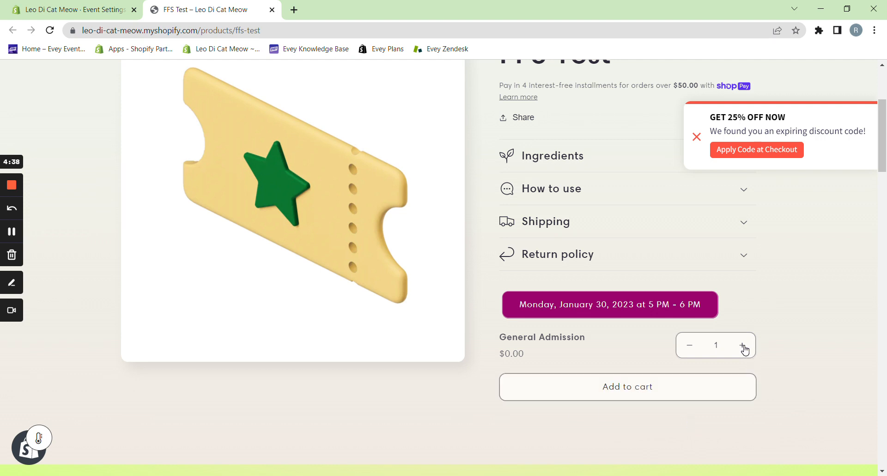
left_click(667, 391)
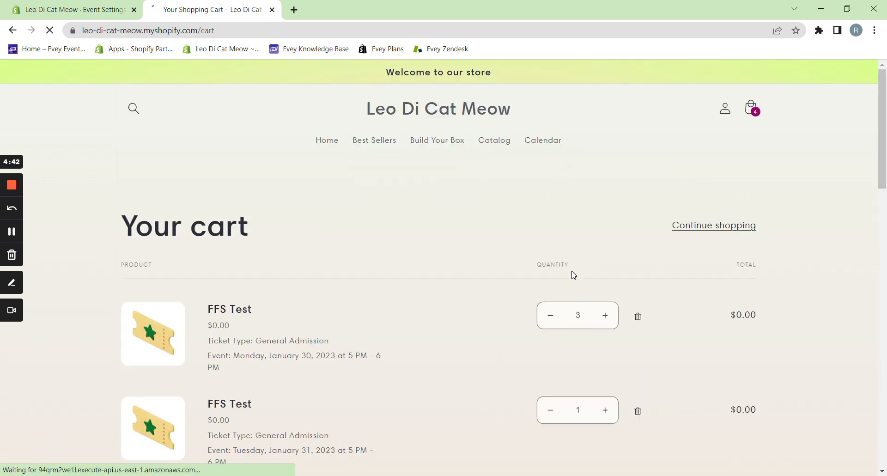
Step: Remove the Tuesday, January 31 ticket from the cart and proceed to checkout with the January 30 tickets
left_click(634, 412)
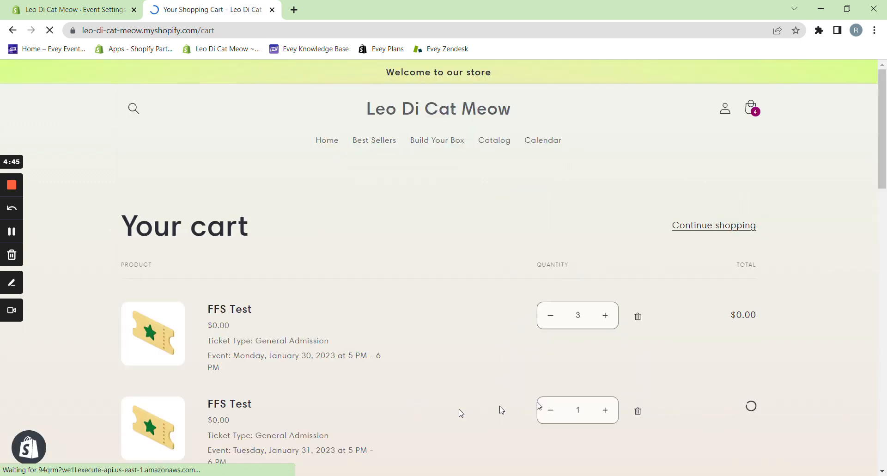
scroll(370, 319, "down", 3)
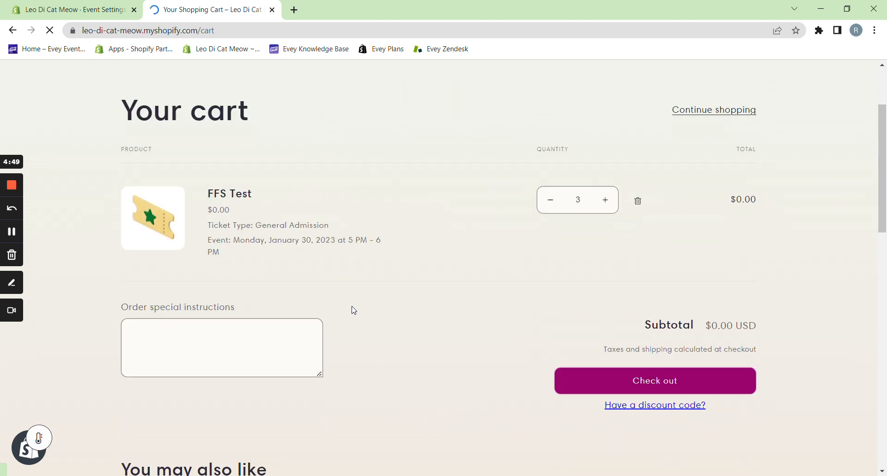
left_click(617, 380)
Step: Examine the pre-checkout ticket information form for every ticket, including the diabetes and high blood pressure questions
scroll(420, 295, "down", 12)
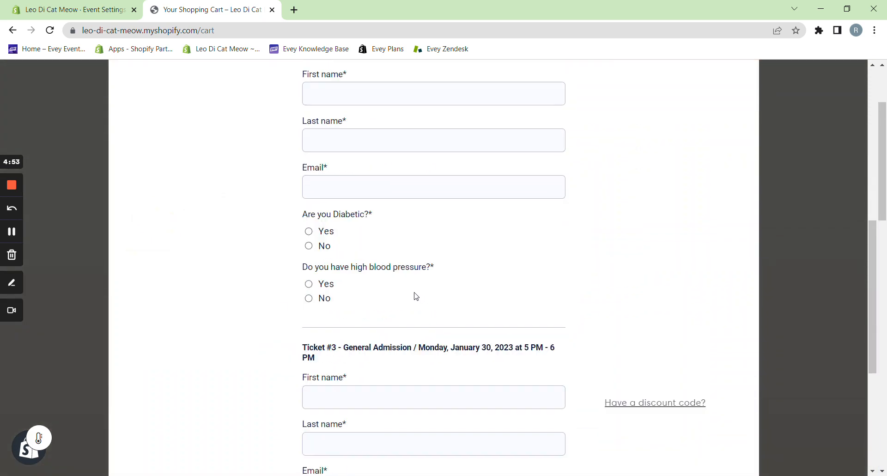
scroll(421, 295, "down", 1)
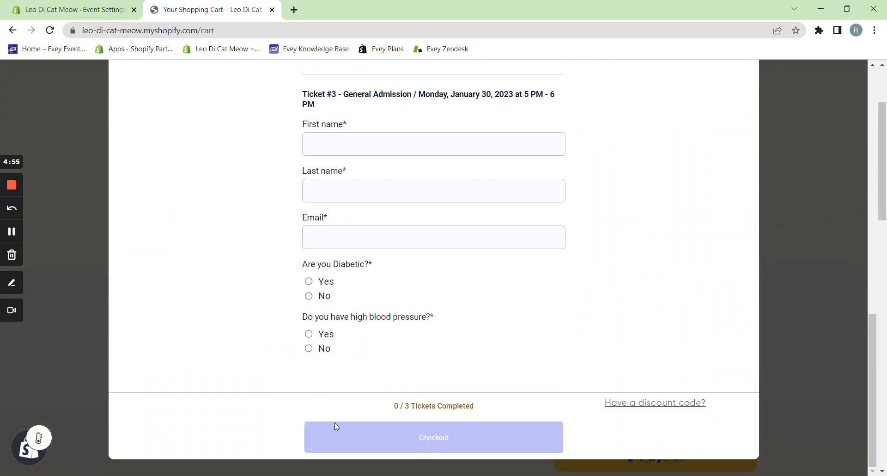
scroll(416, 295, "up", 10)
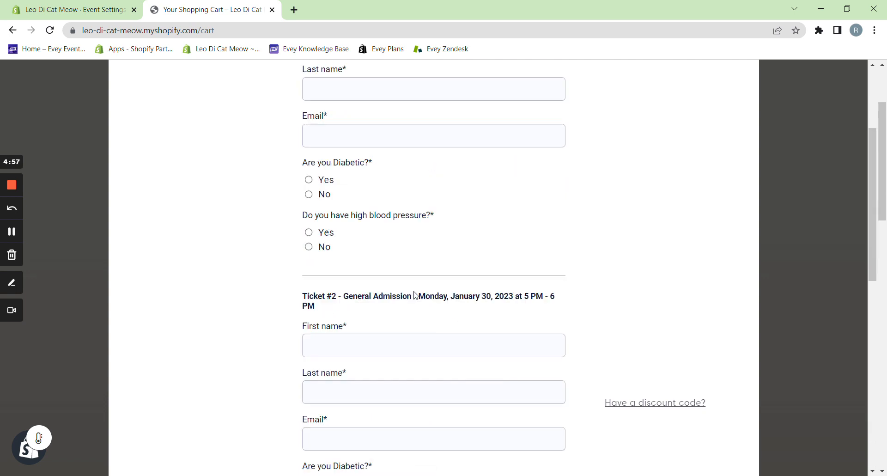
scroll(416, 296, "up", 5)
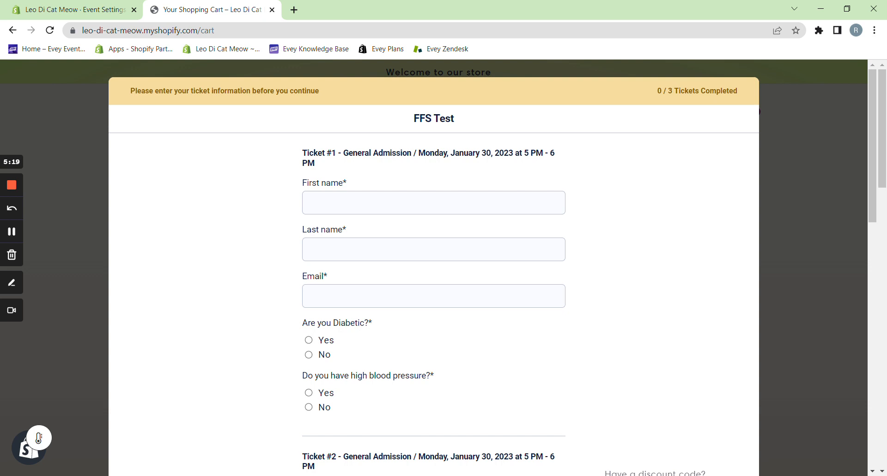
scroll(432, 323, "down", 2)
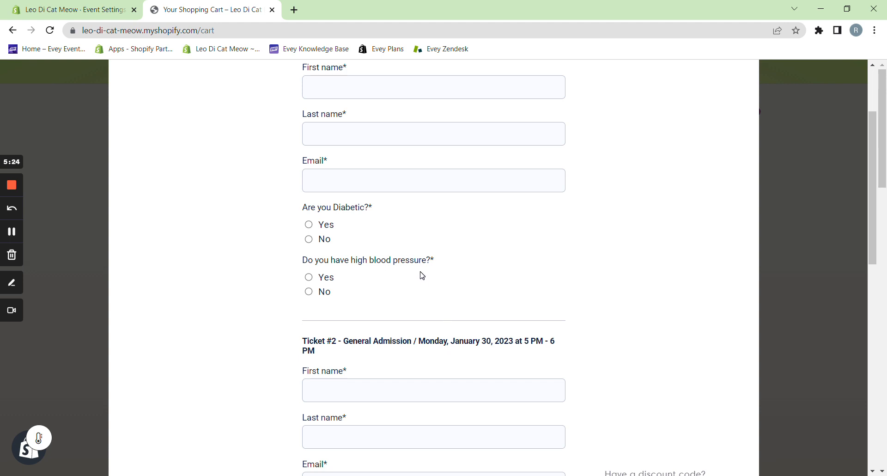
scroll(403, 121, "down", 5)
scroll(413, 258, "down", 7)
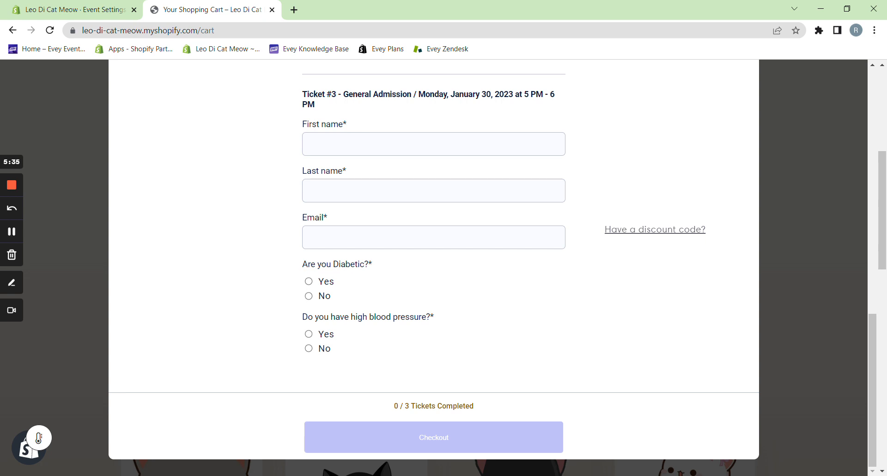
scroll(416, 298, "up", 13)
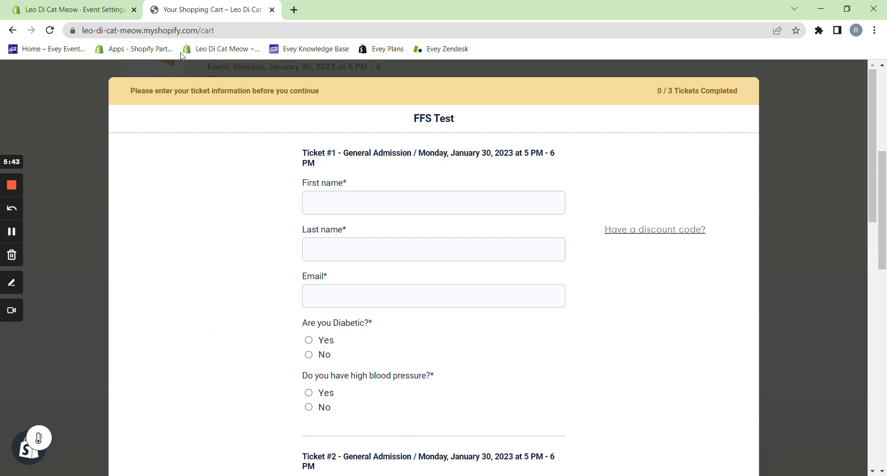
Step: Dismiss the ticket information form and remove the remaining FFS Test tickets from the cart
left_click(86, 146)
scroll(562, 260, "up", 6)
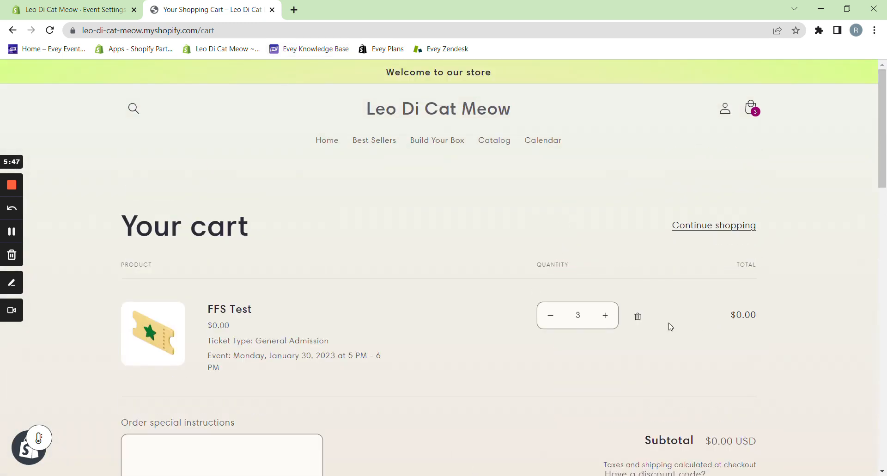
left_click(638, 318)
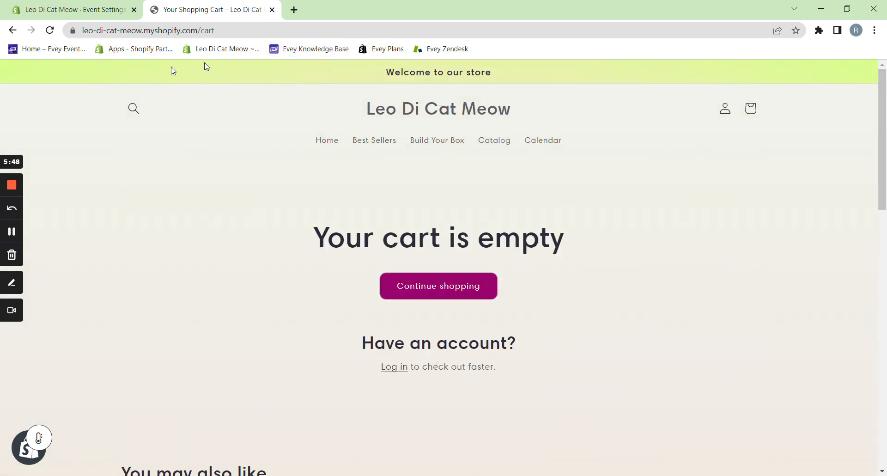
Step: Close the storefront page and return from the FFS Test event settings to the events list
left_click(273, 10)
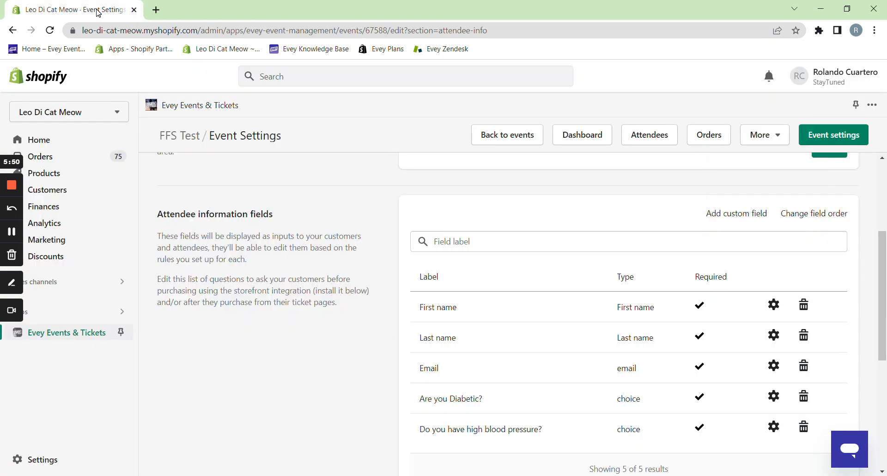
scroll(357, 303, "down", 4)
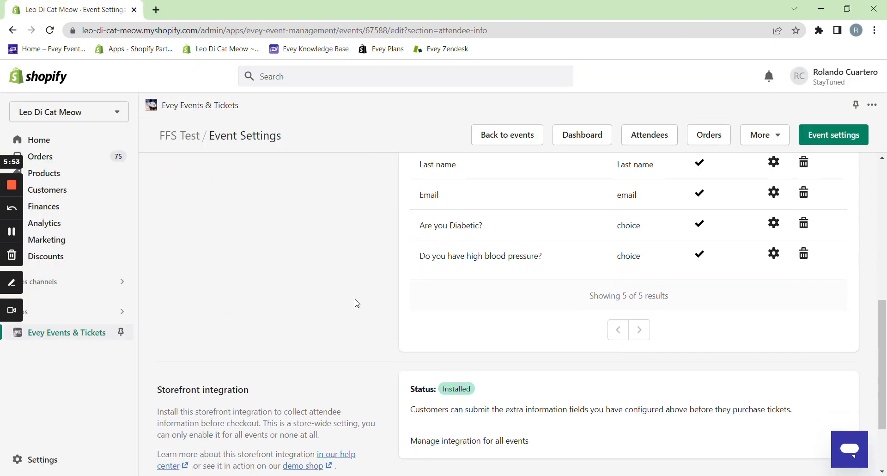
scroll(432, 254, "up", 8)
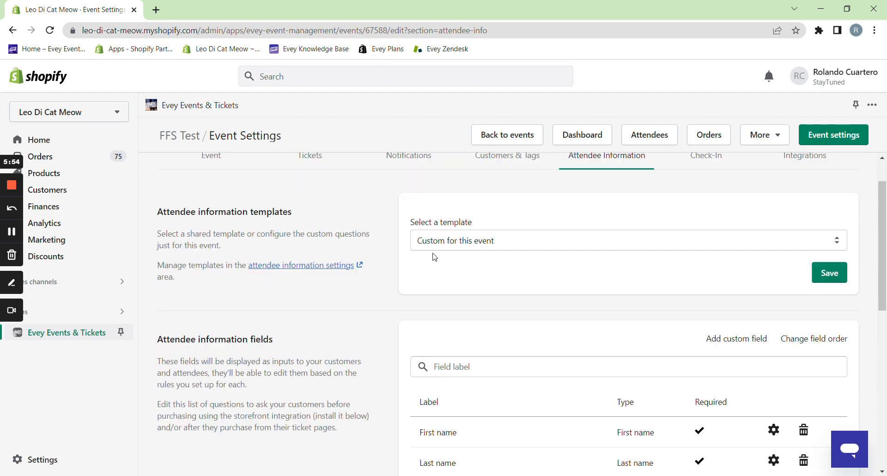
left_click(489, 139)
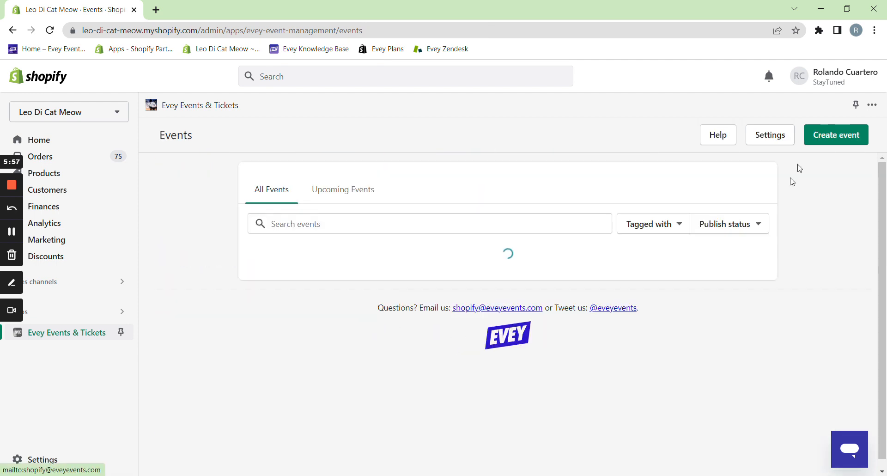
Step: Enable the storefront integration option that lets customers use the same ticket information across all tickets for an event, and save the customizations
left_click(770, 138)
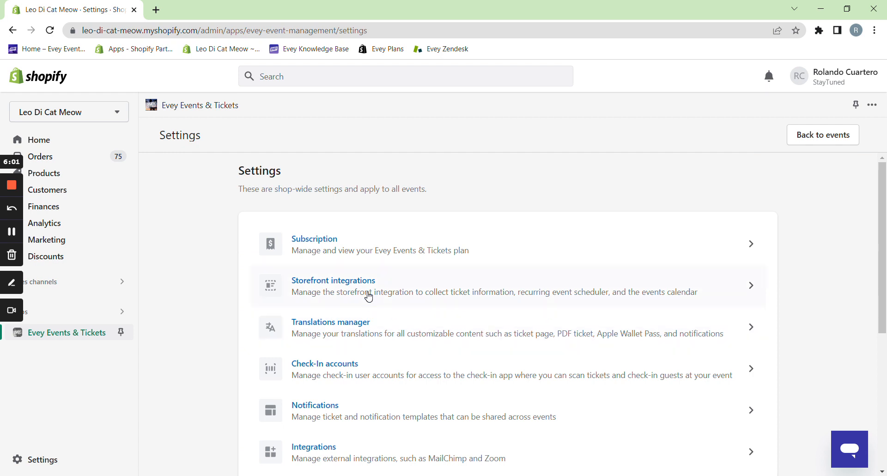
left_click(368, 294)
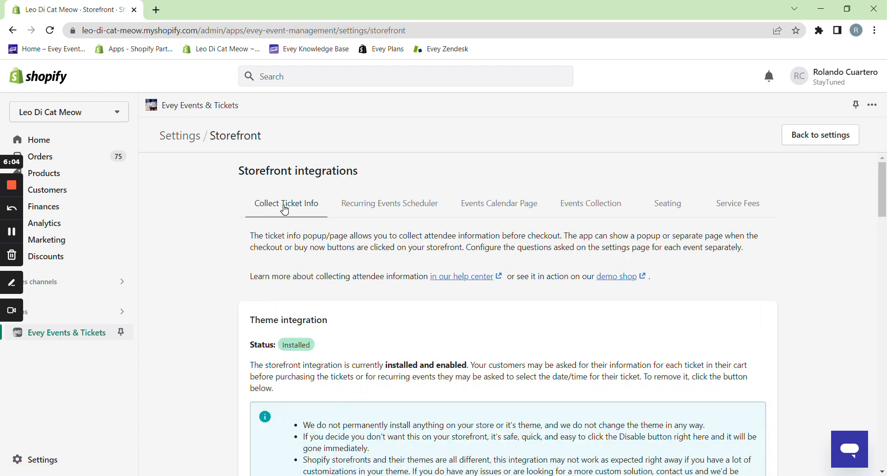
scroll(483, 301, "down", 6)
scroll(476, 288, "down", 4)
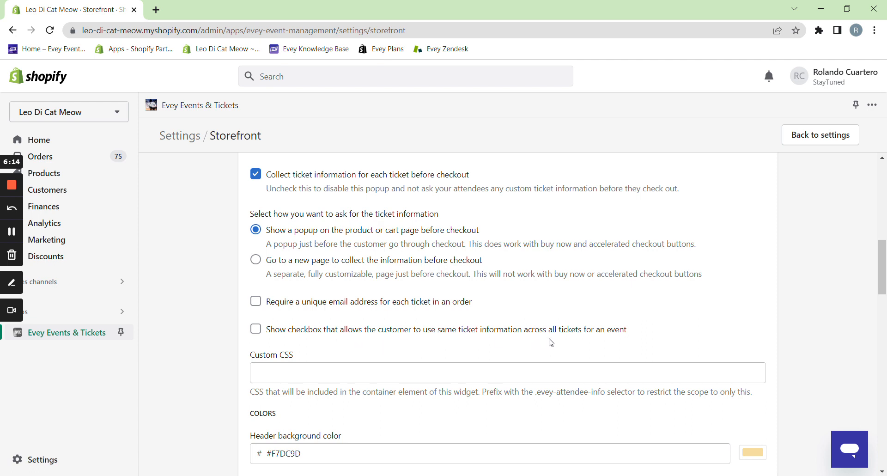
left_click(255, 329)
scroll(691, 287, "down", 7)
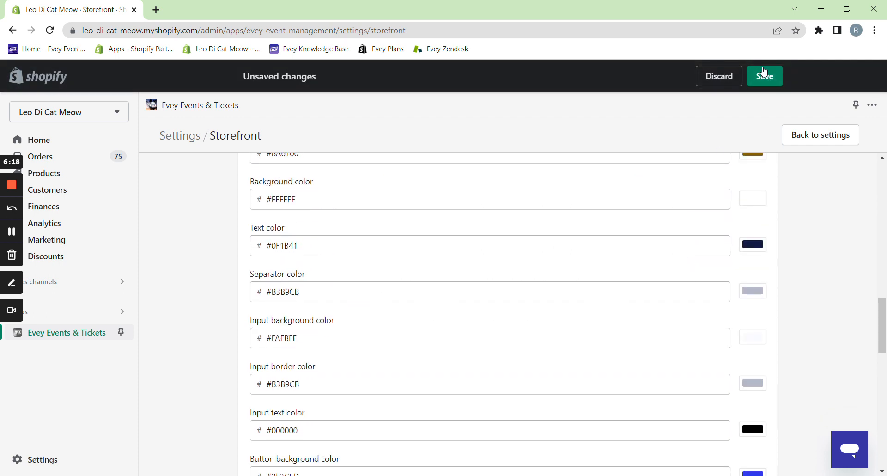
left_click(754, 84)
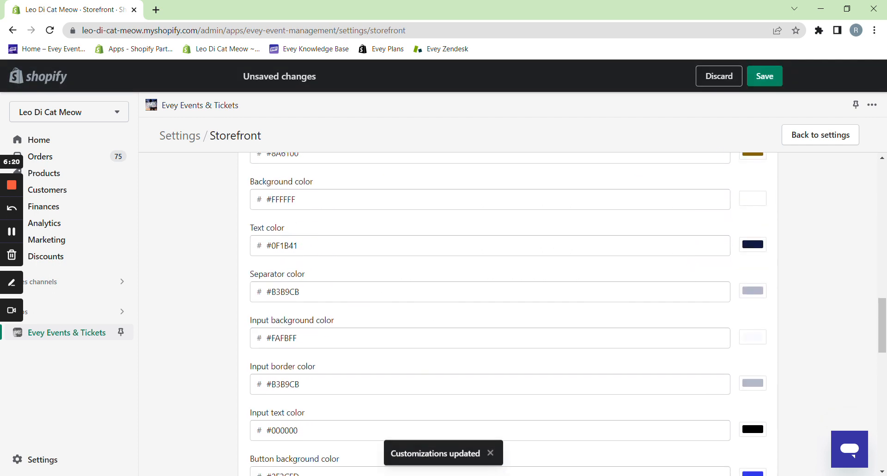
scroll(633, 228, "up", 15)
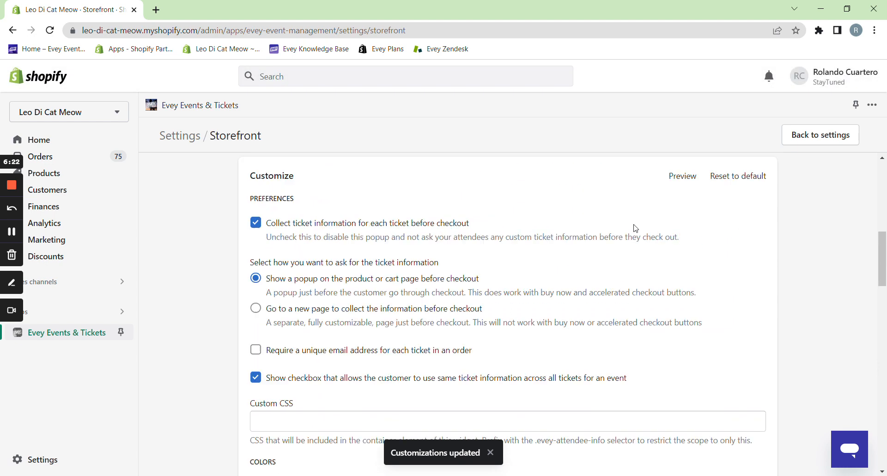
Step: Return to the events list and open the FFS Test event's page on the storefront
left_click(819, 138)
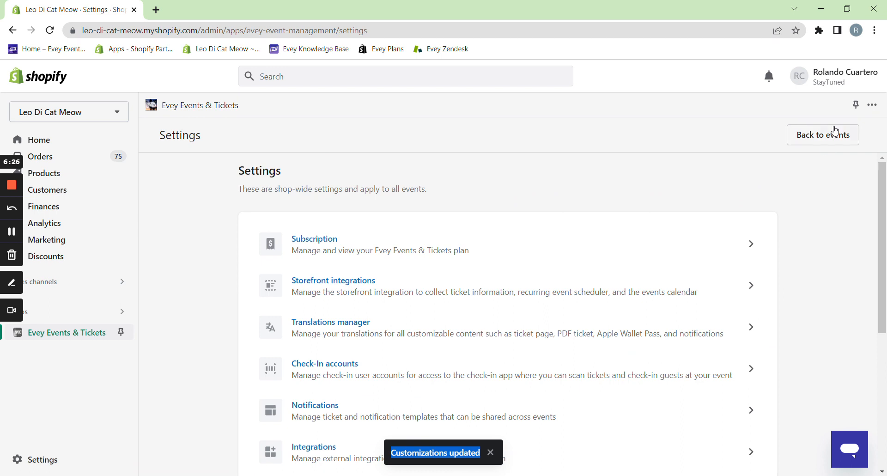
left_click(825, 139)
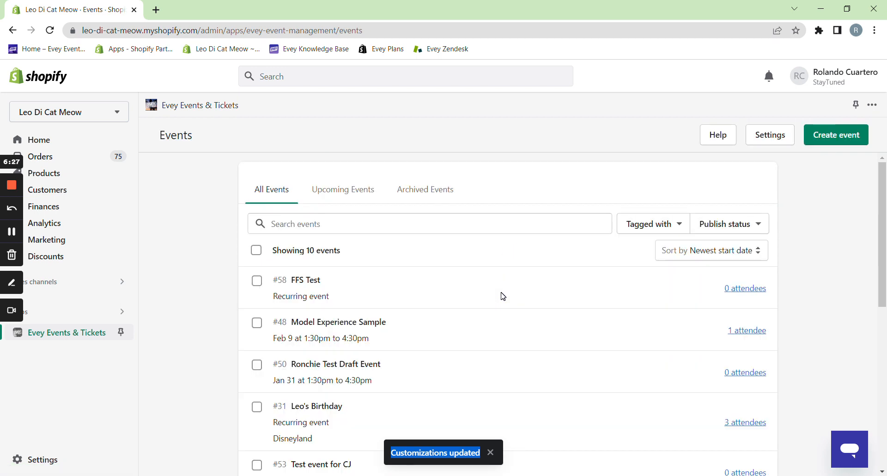
left_click(325, 291)
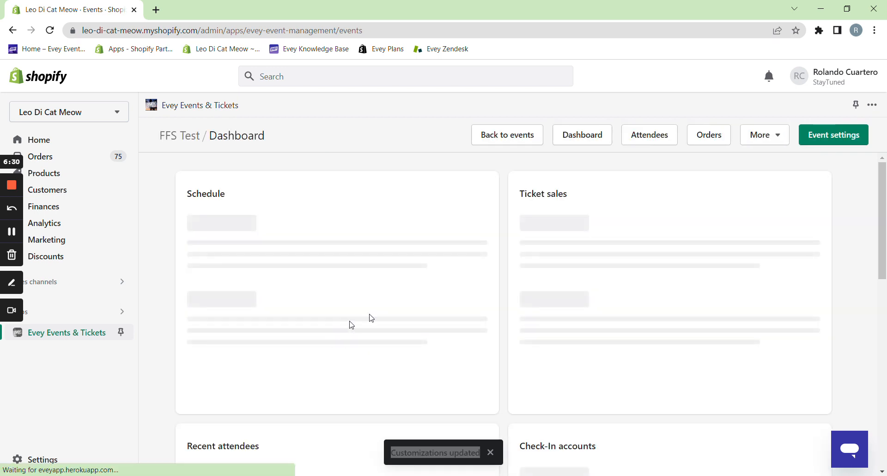
left_click(774, 138)
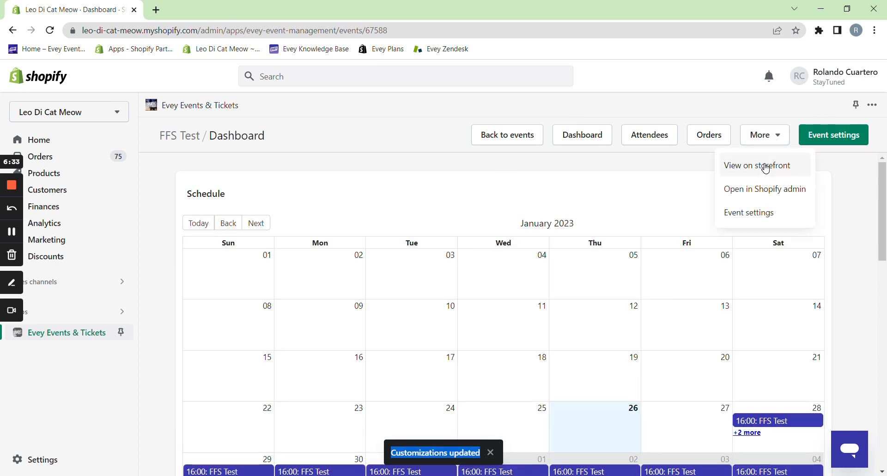
left_click(768, 166)
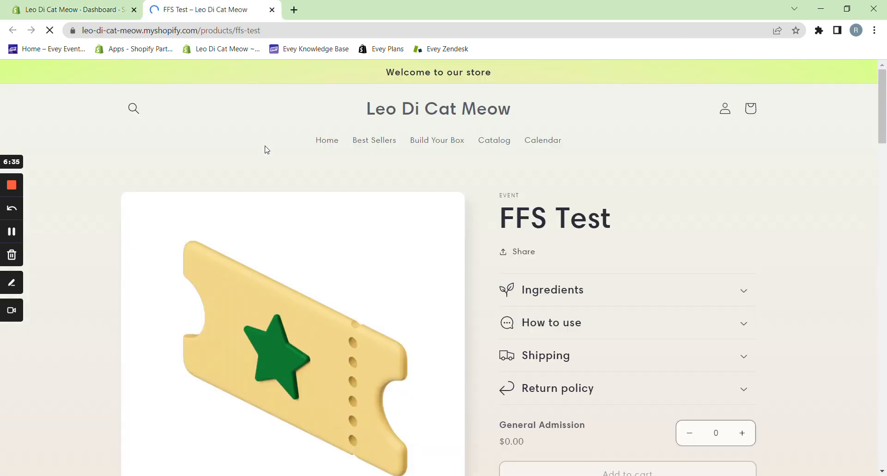
Step: Choose the Monday, January 30, 2023, 5 PM - 6 PM slot for the FFS Test event
scroll(478, 200, "down", 3)
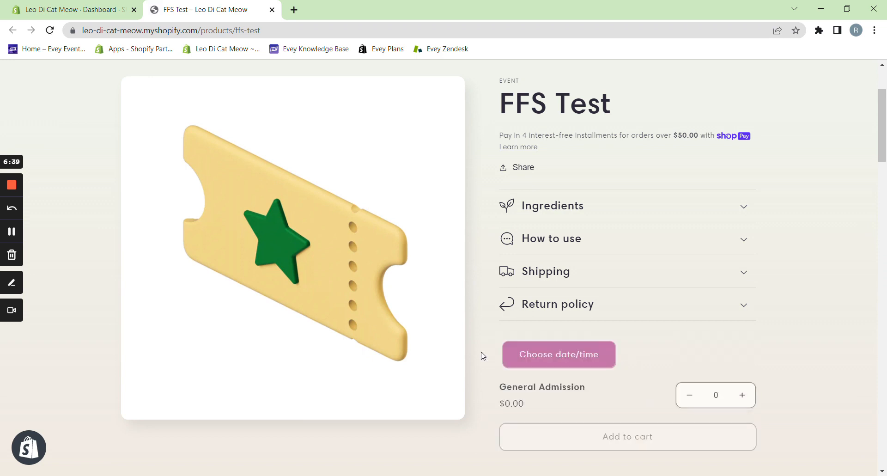
left_click(603, 352)
left_click(385, 313)
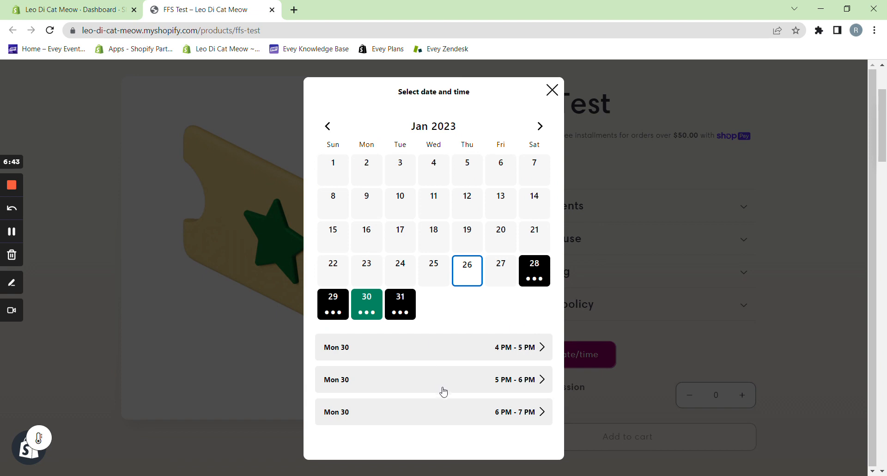
left_click(456, 379)
Step: Add five General Admission tickets to the cart and check out to open the ticket information form
left_click(743, 396)
left_click(743, 396)
left_click(743, 397)
left_click(742, 396)
left_click(743, 397)
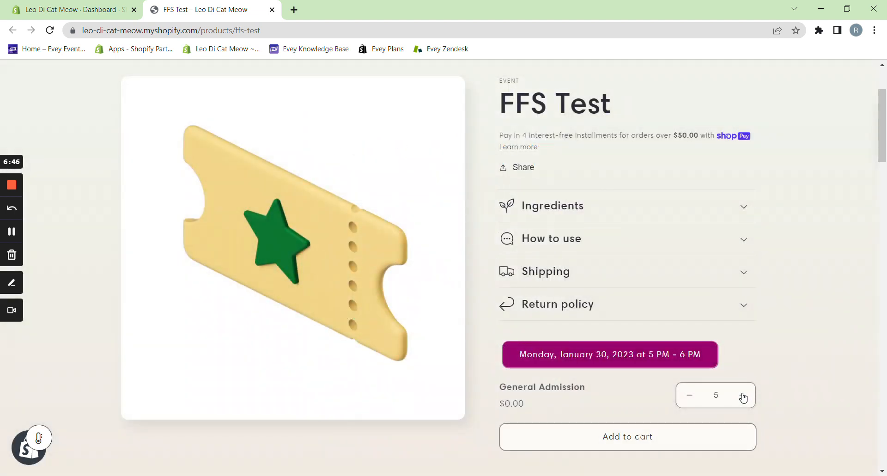
left_click(678, 443)
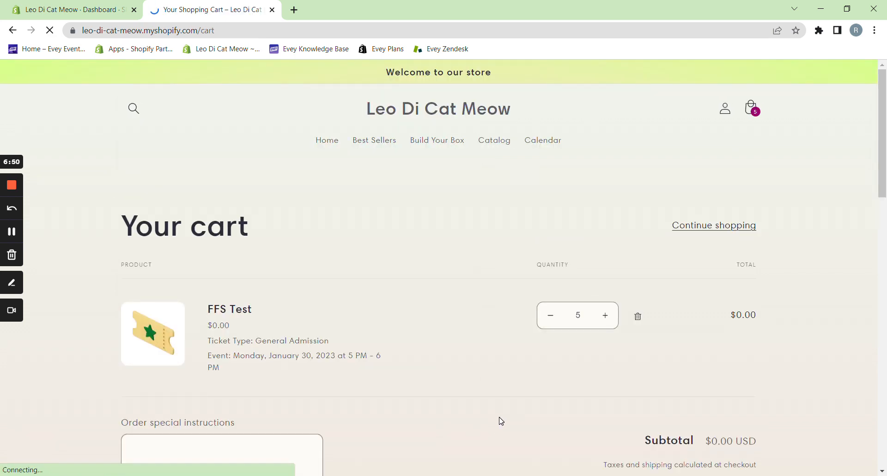
scroll(504, 301, "down", 4)
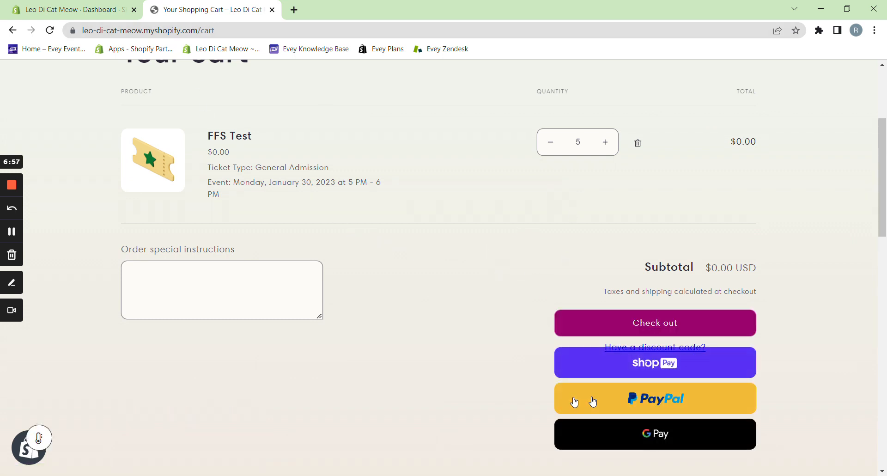
left_click(606, 318)
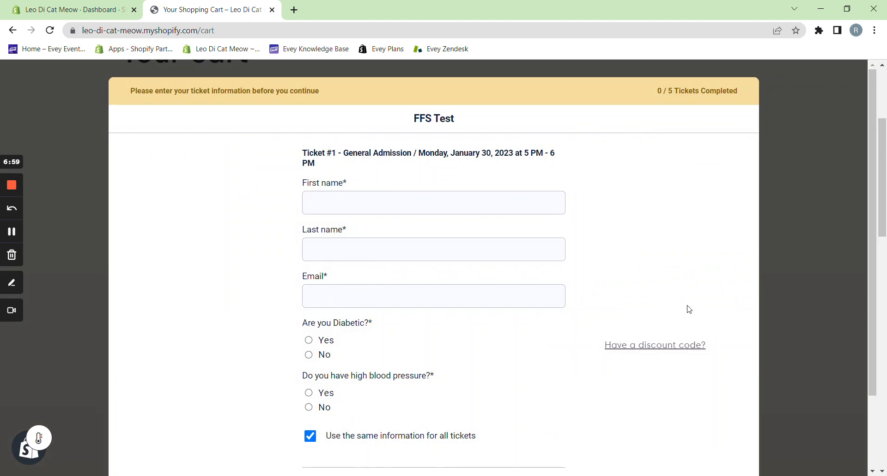
Step: Turn off the same-information option to examine the separate form for each ticket, and turn the option back on
scroll(434, 268, "down", 2)
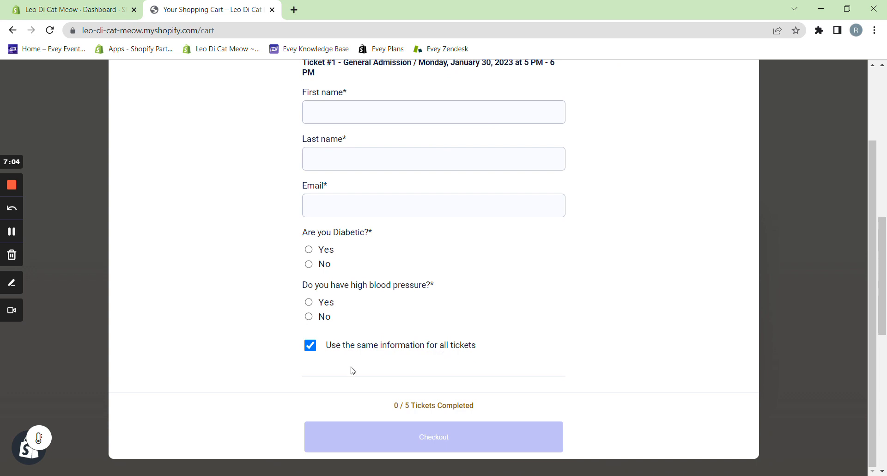
left_click(311, 346)
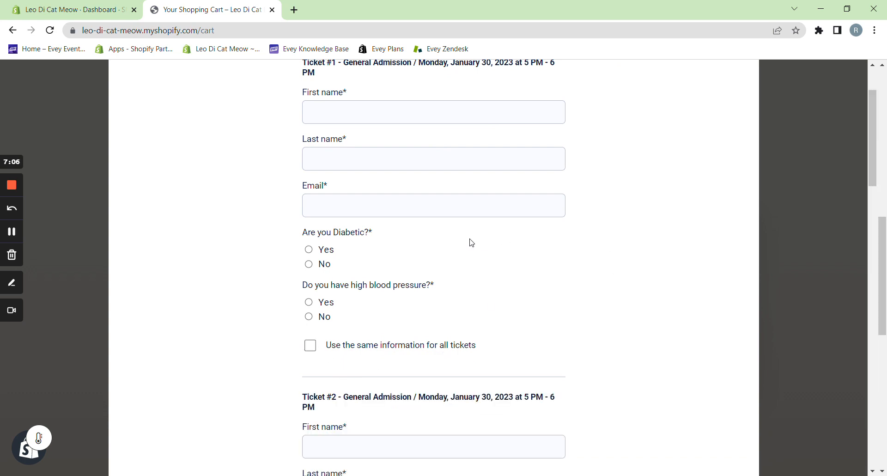
scroll(472, 243, "down", 20)
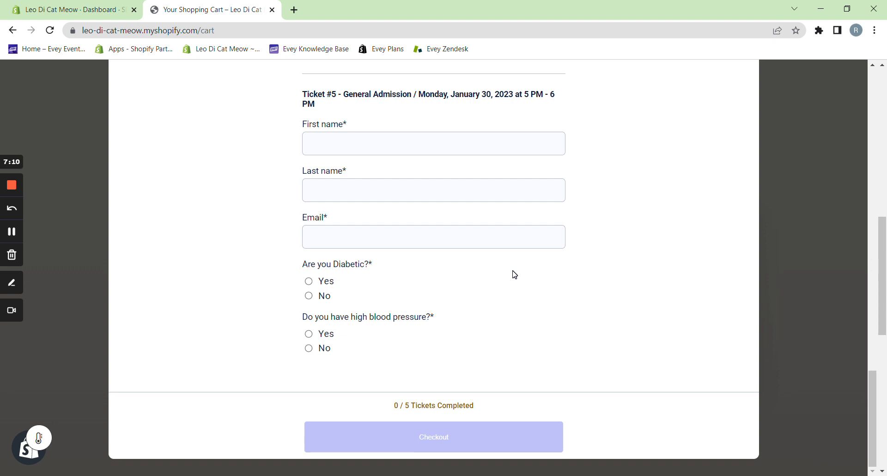
scroll(511, 272, "up", 4)
scroll(501, 265, "down", 4)
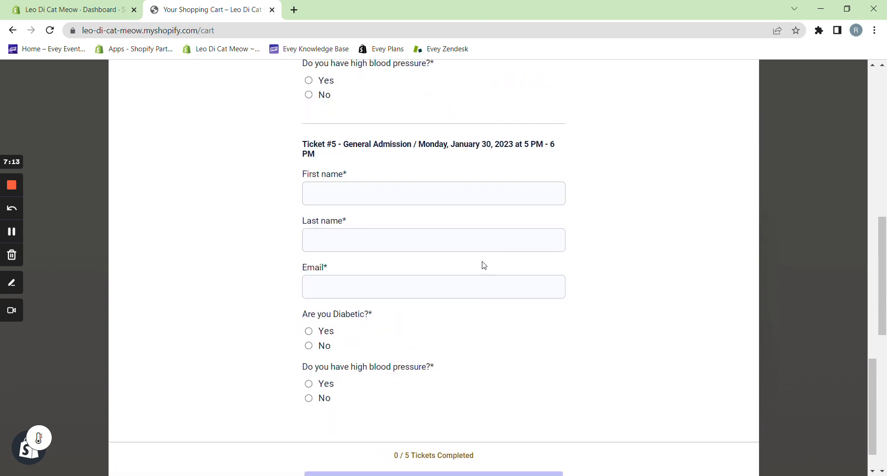
scroll(458, 300, "up", 20)
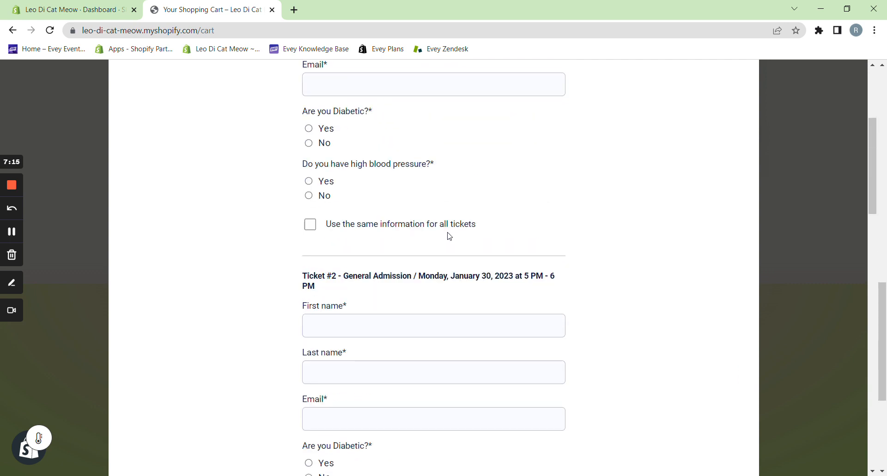
scroll(451, 237, "down", 3)
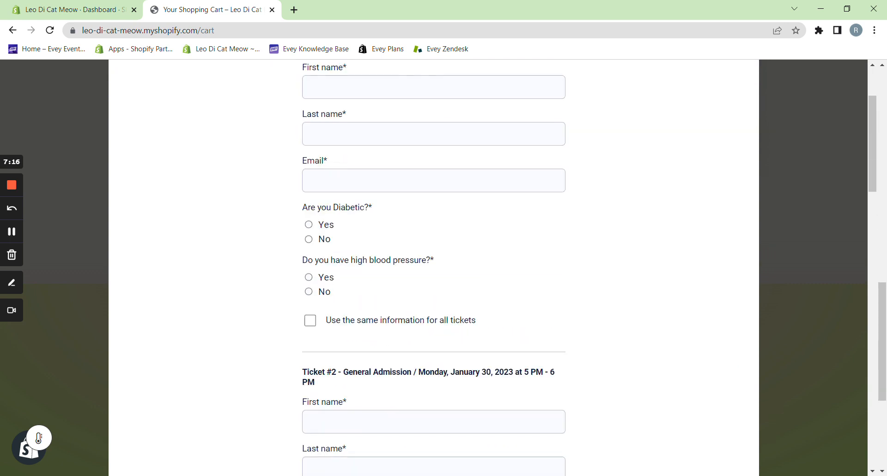
left_click(310, 321)
Step: Fill in the attendee's first name, last name and email, and answer No to the diabetes and high blood pressure questions
scroll(432, 258, "up", 3)
left_click(351, 203)
left_click(383, 234)
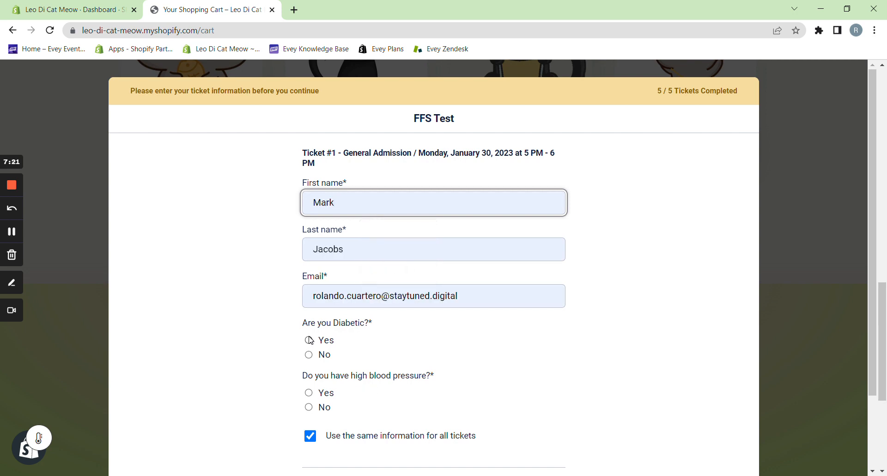
left_click(309, 355)
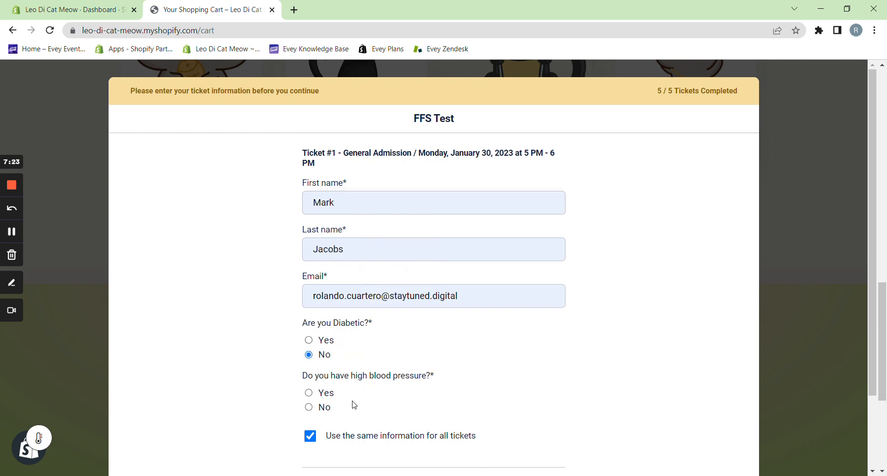
left_click(309, 408)
Step: Submit the completed ticket information for all five tickets and continue to checkout
scroll(492, 324, "down", 1)
scroll(492, 324, "down", 1)
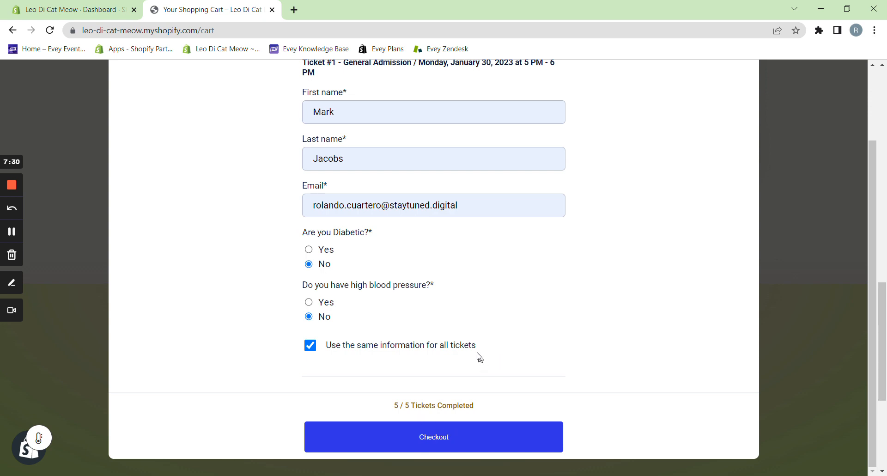
left_click(436, 446)
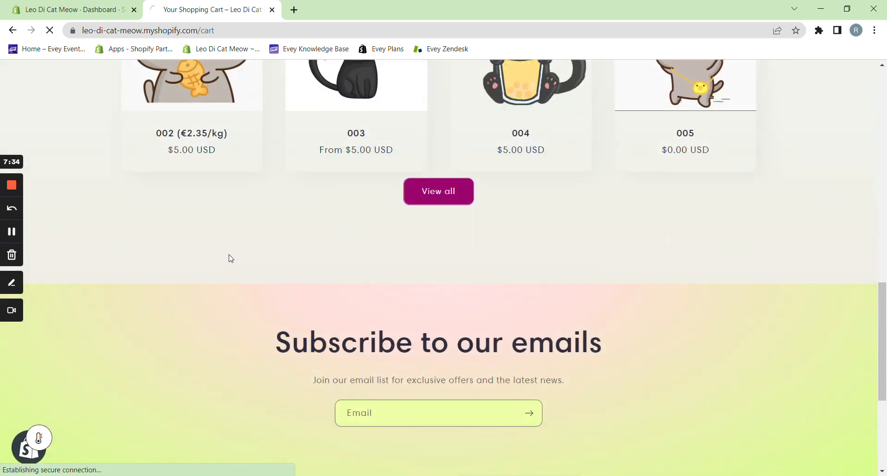
scroll(592, 249, "up", 5)
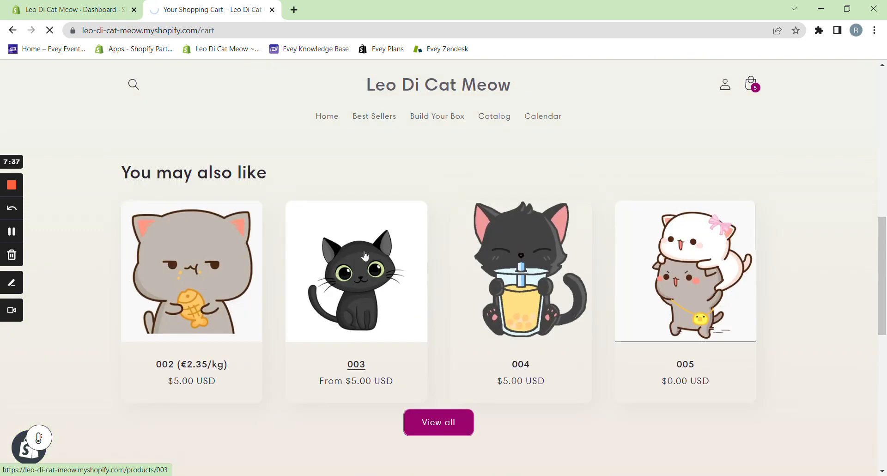